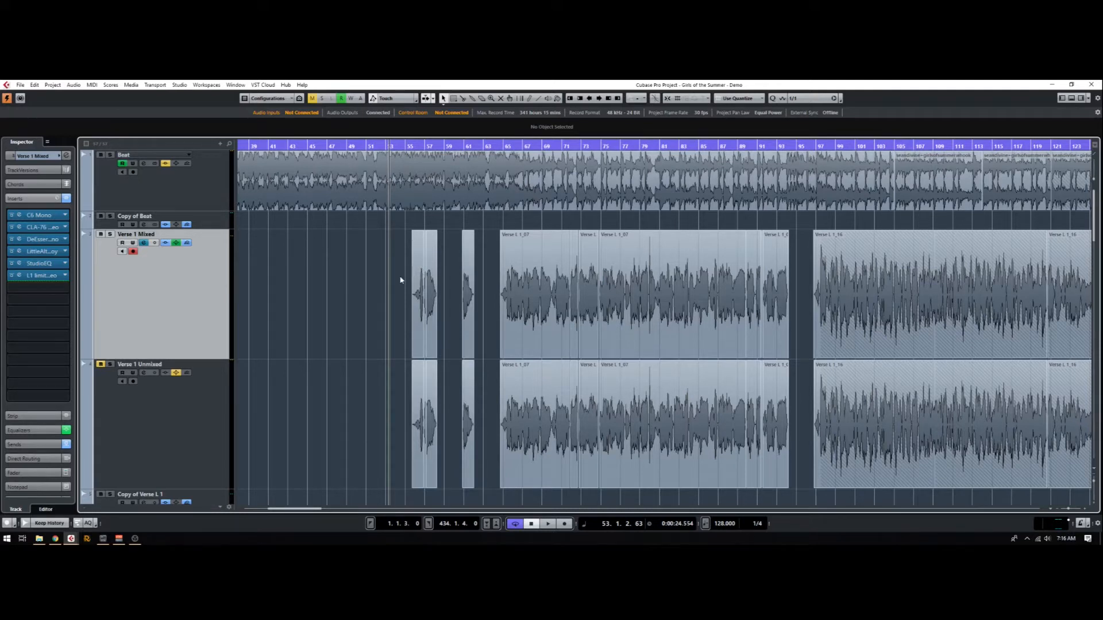
Play the song from about bar 54 to hear the Verse 1 Mixed vocal with the beat.
{"action": "left_click", "coordinate": [399, 147]}
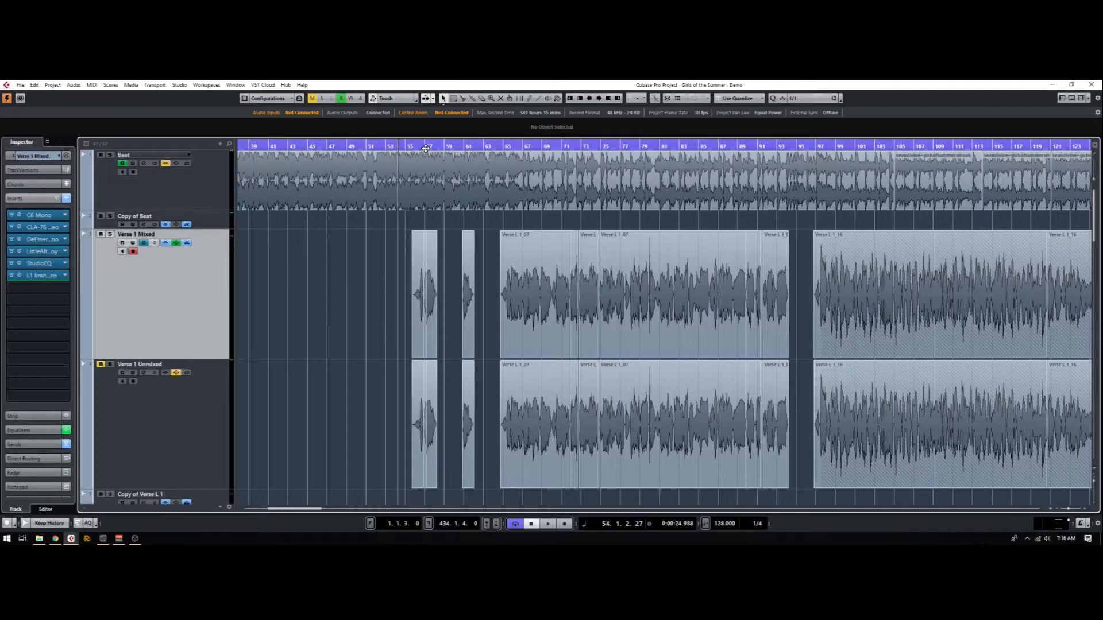
{"action": "key", "text": "space"}
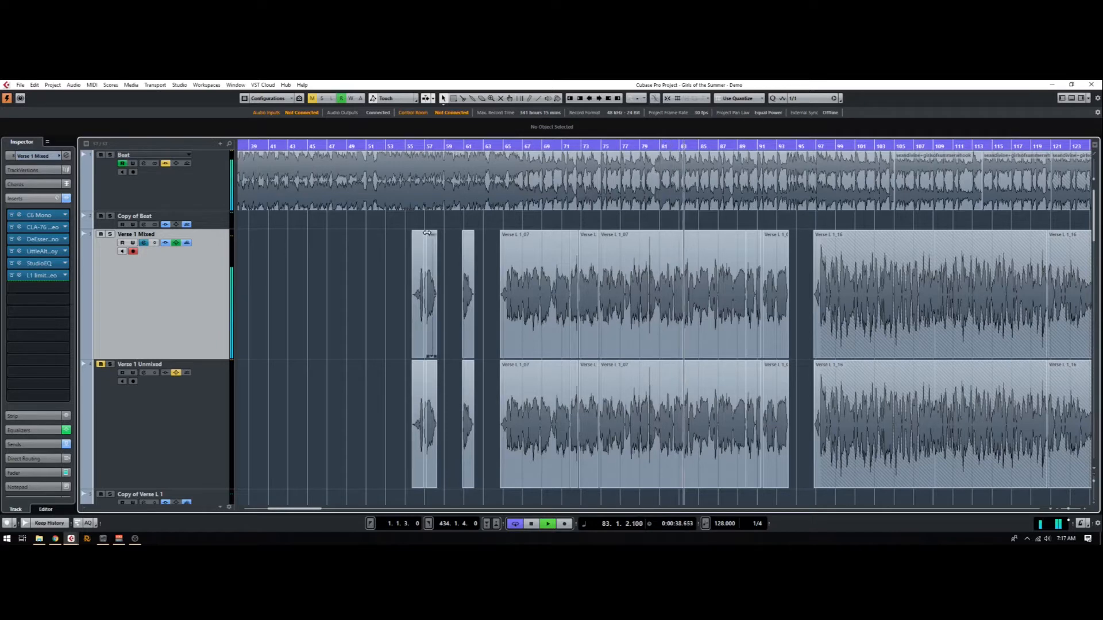
{"action": "key", "text": "space"}
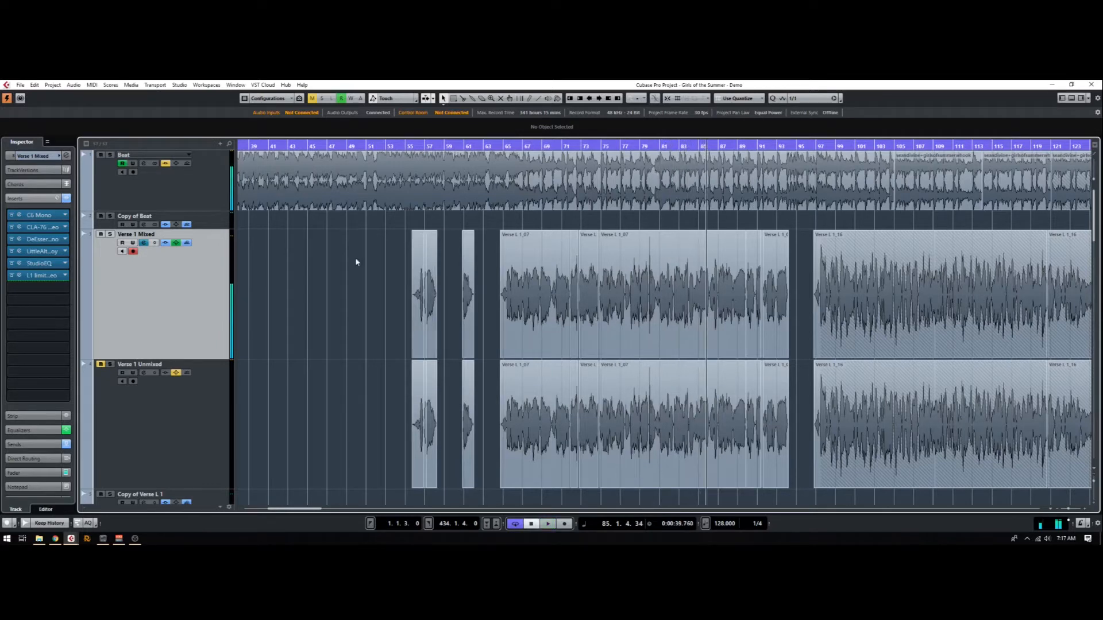
Solo the Verse 1 Unmixed track and play it from about bar 64.
{"action": "left_click", "coordinate": [112, 384]}
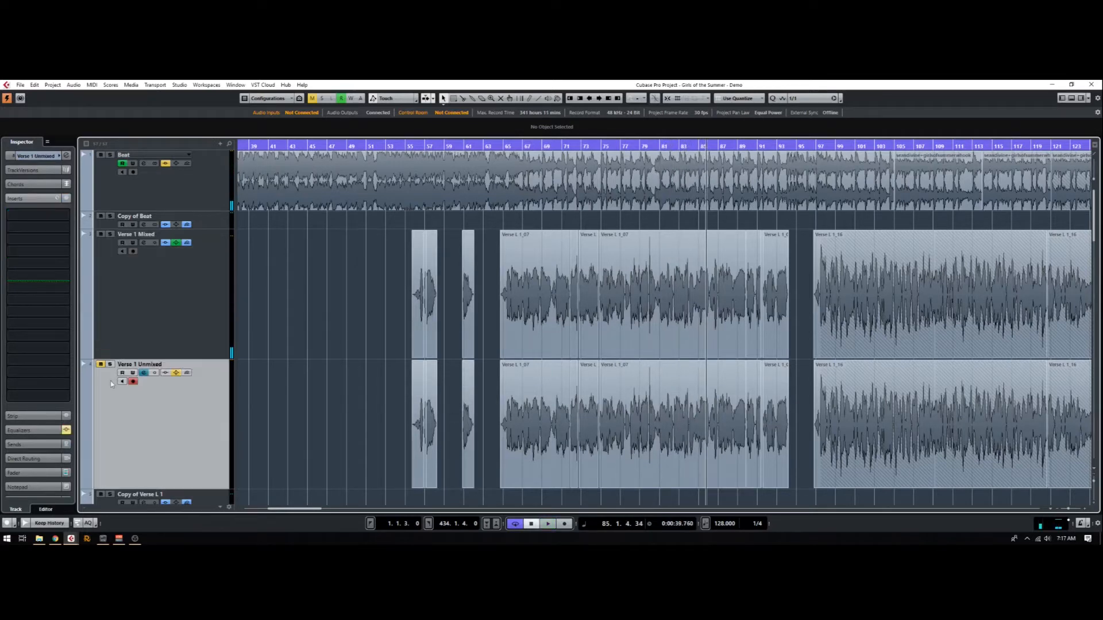
{"action": "left_click", "coordinate": [110, 364]}
{"action": "left_click", "coordinate": [508, 147]}
{"action": "left_click_drag", "start_coordinate": [508, 147], "coordinate": [467, 154]}
{"action": "left_click", "coordinate": [501, 146]}
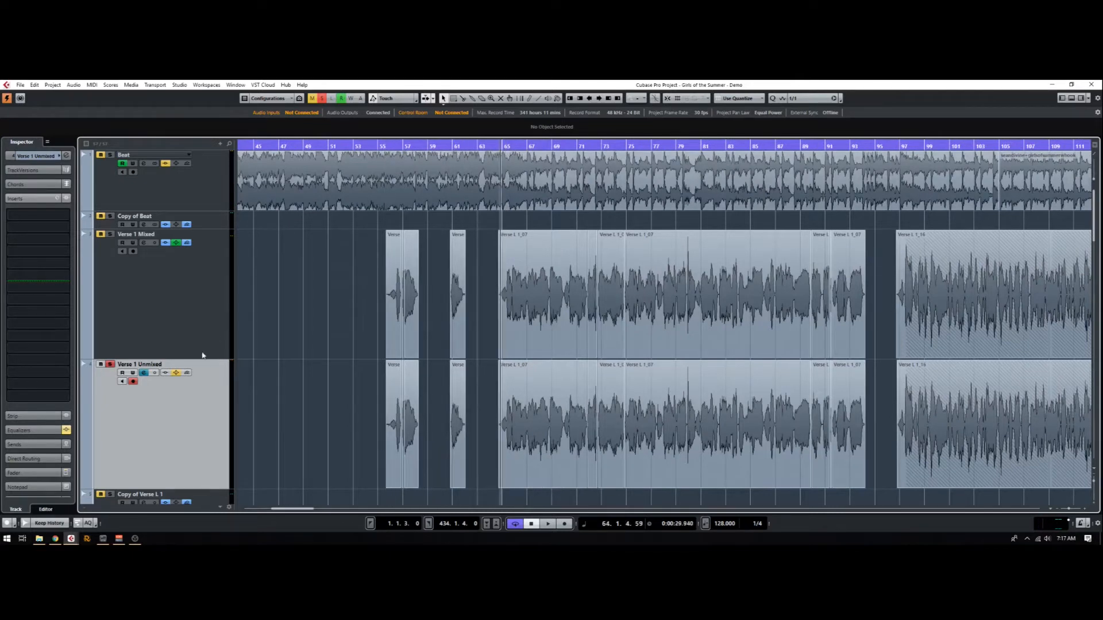
{"action": "key", "text": "space"}
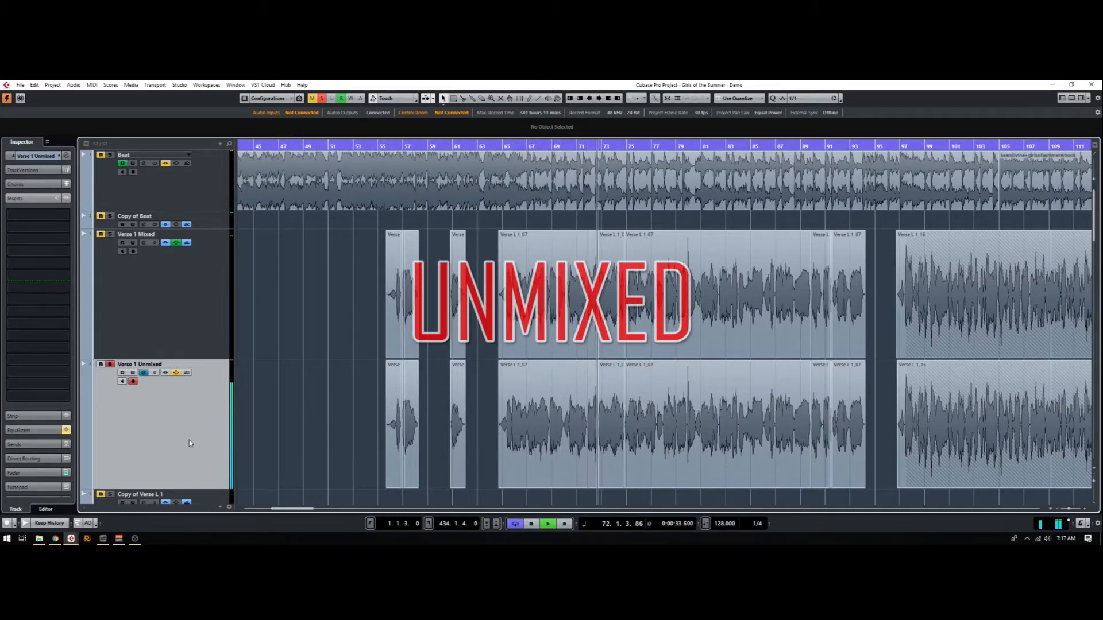
{"action": "key", "text": "space"}
Compare the soloed vocals during playback by switching back and forth between the Verse 1 Mixed and Verse 1 Unmixed tracks.
{"action": "left_click", "coordinate": [168, 315]}
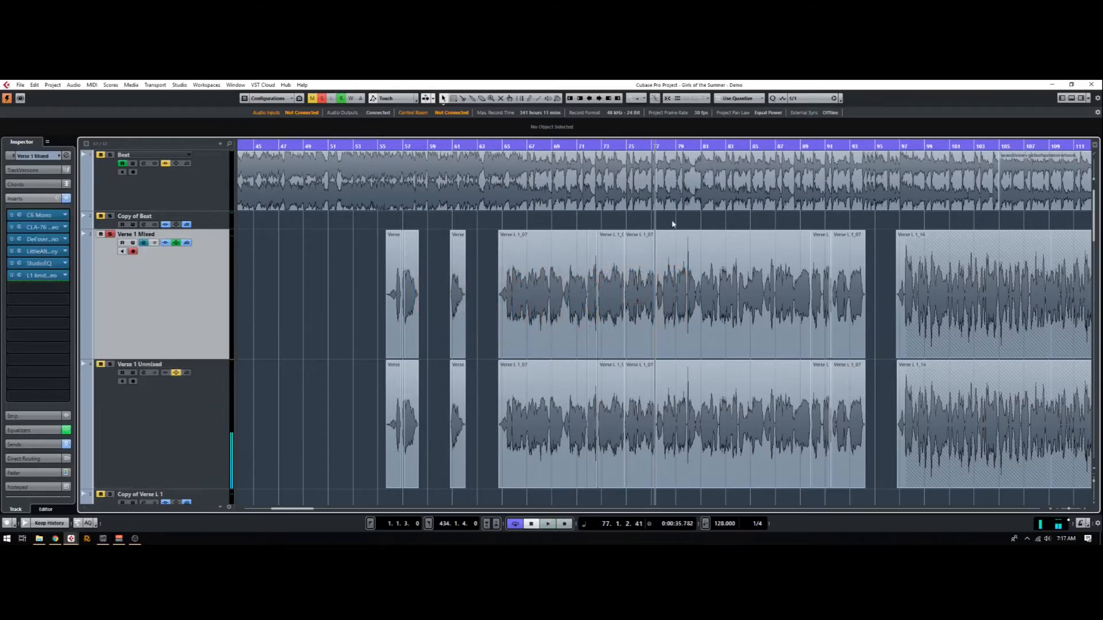
{"action": "key", "text": "space"}
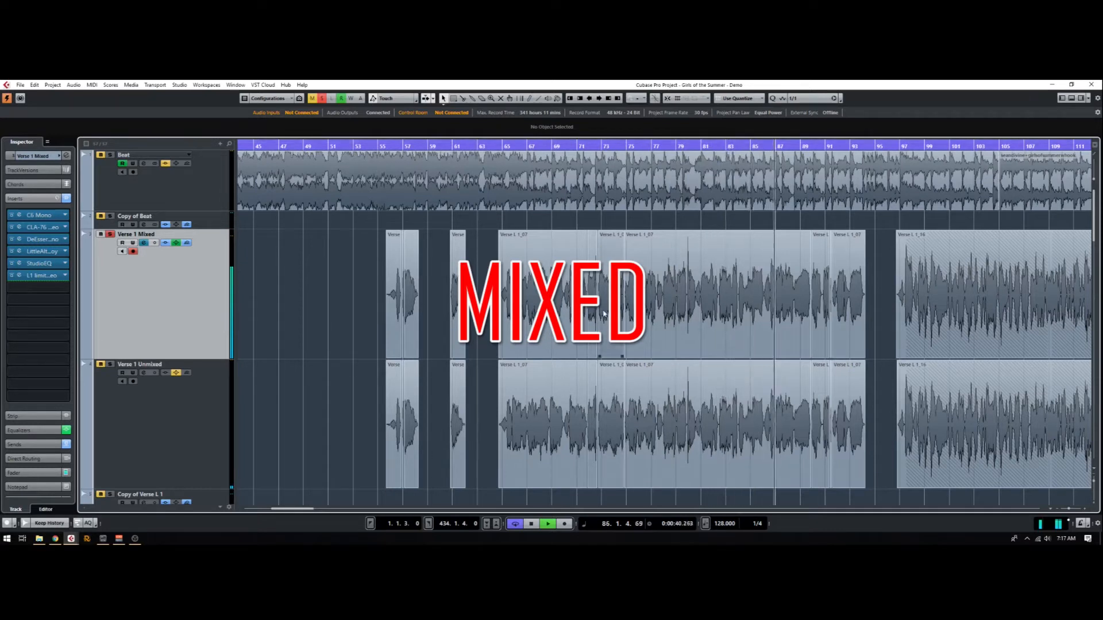
{"action": "left_click", "coordinate": [178, 418]}
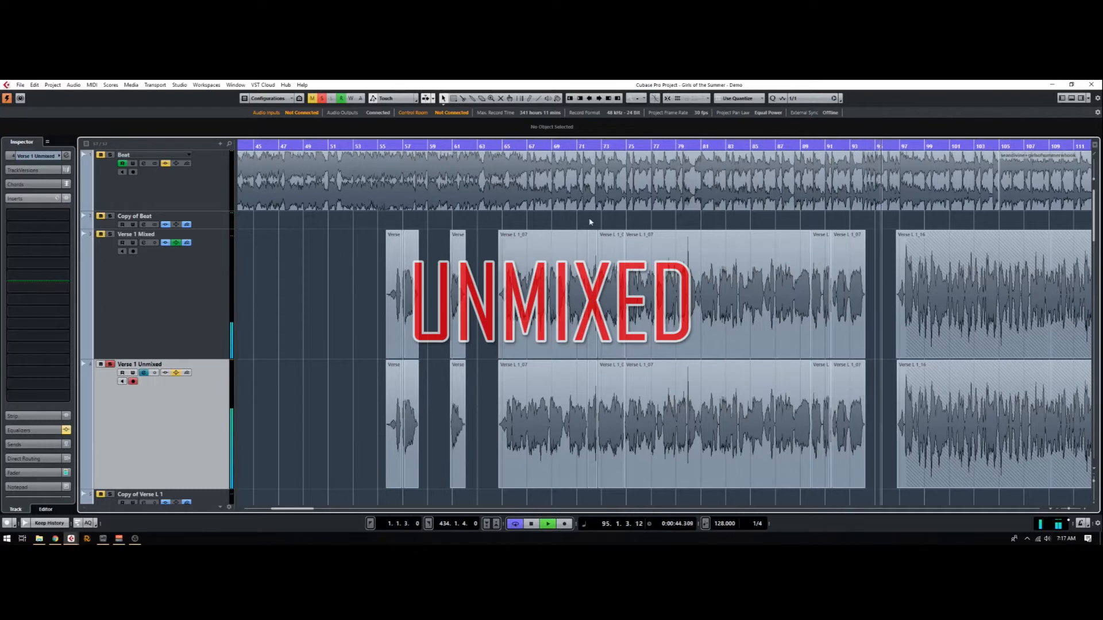
{"action": "left_click", "coordinate": [166, 296]}
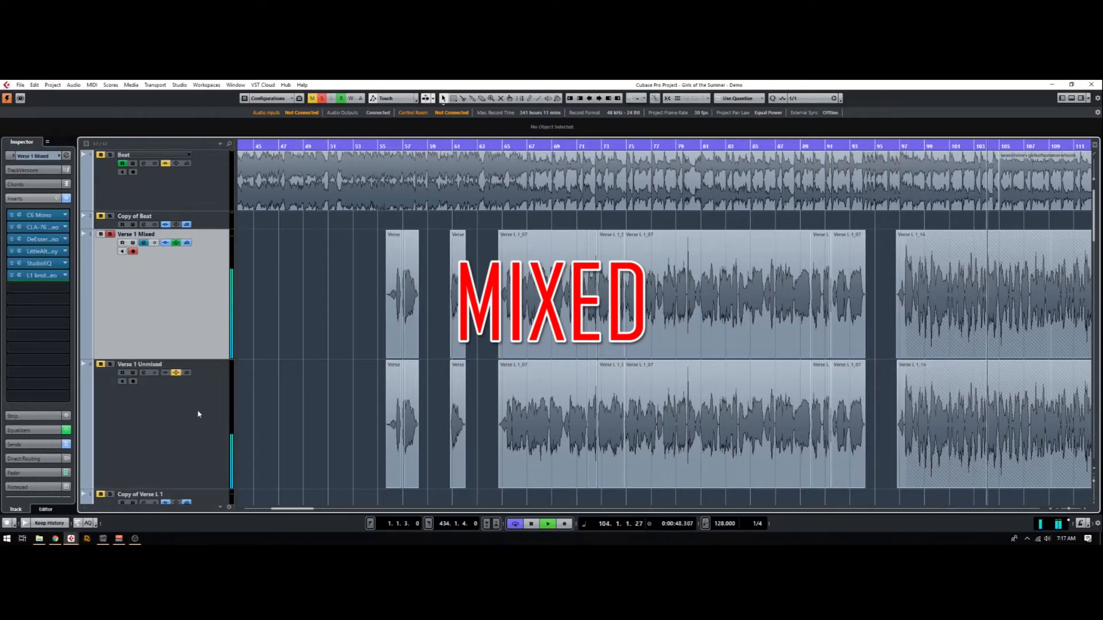
{"action": "left_click", "coordinate": [199, 394]}
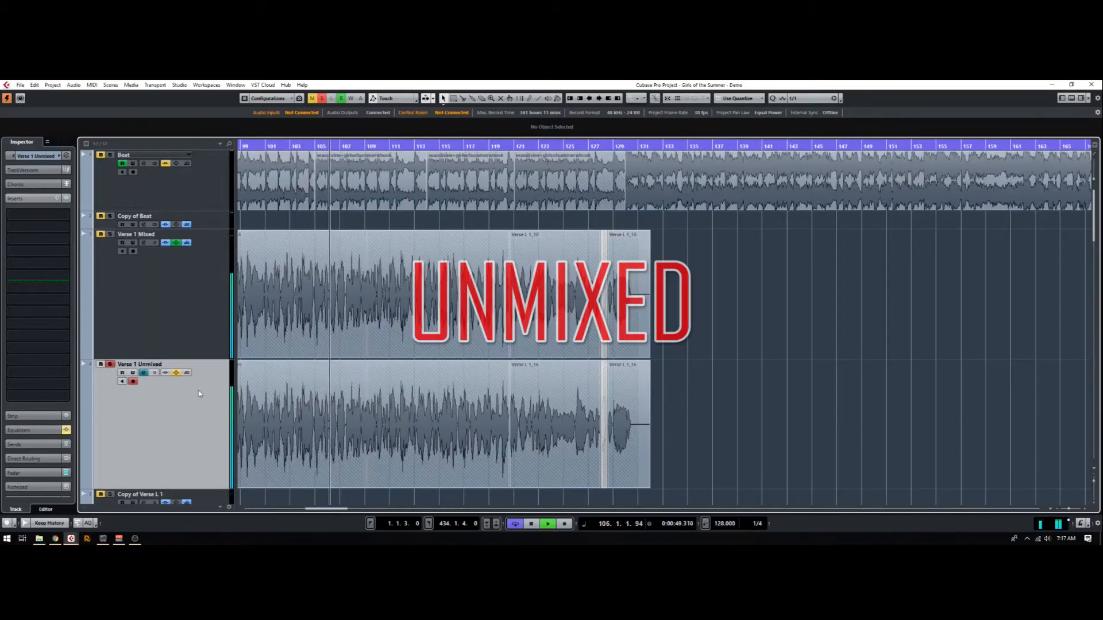
{"action": "left_click", "coordinate": [139, 307]}
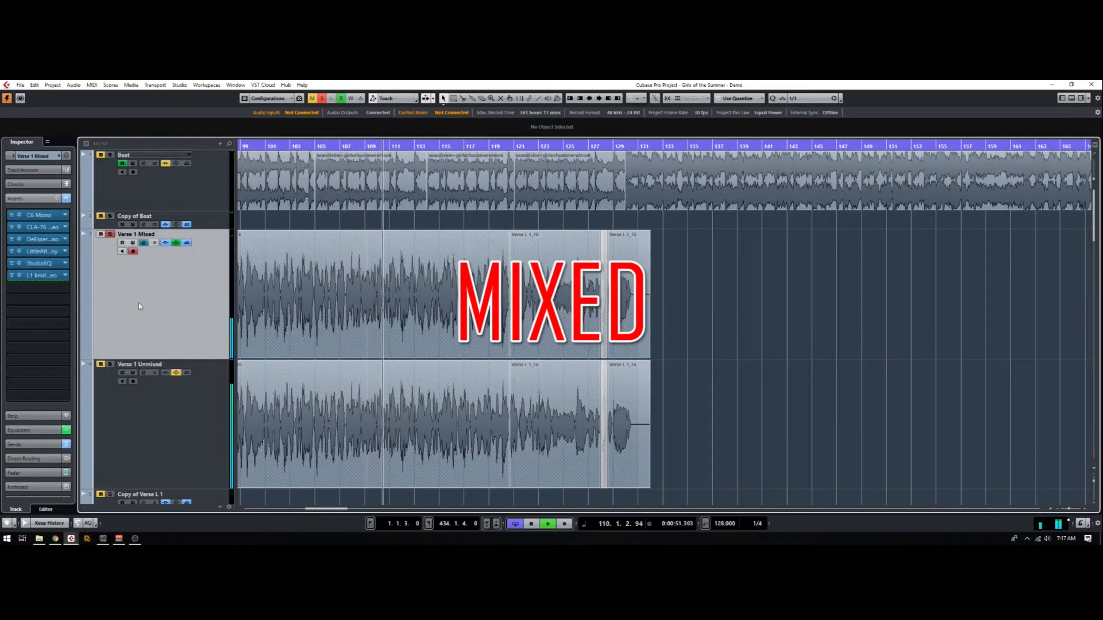
Clear the solo, mute Verse 1 Mixed, unmute Verse 1 Unmixed and play with the beat from about bar 64.
{"action": "left_click", "coordinate": [305, 144]}
{"action": "left_click_drag", "start_coordinate": [305, 134], "coordinate": [548, 203]}
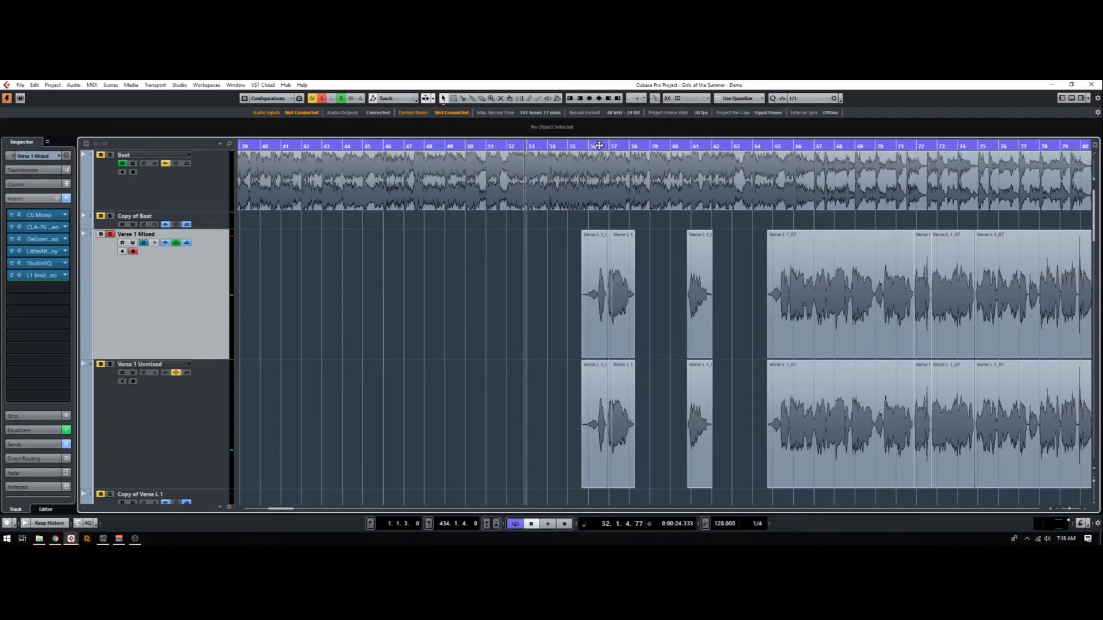
{"action": "left_click", "coordinate": [100, 235]}
{"action": "left_click", "coordinate": [101, 365]}
{"action": "mouse_move", "coordinate": [774, 146]}
{"action": "left_mouse_down"}
{"action": "mouse_move", "coordinate": [603, 156]}
{"action": "mouse_move", "coordinate": [771, 164]}
{"action": "left_mouse_up"}
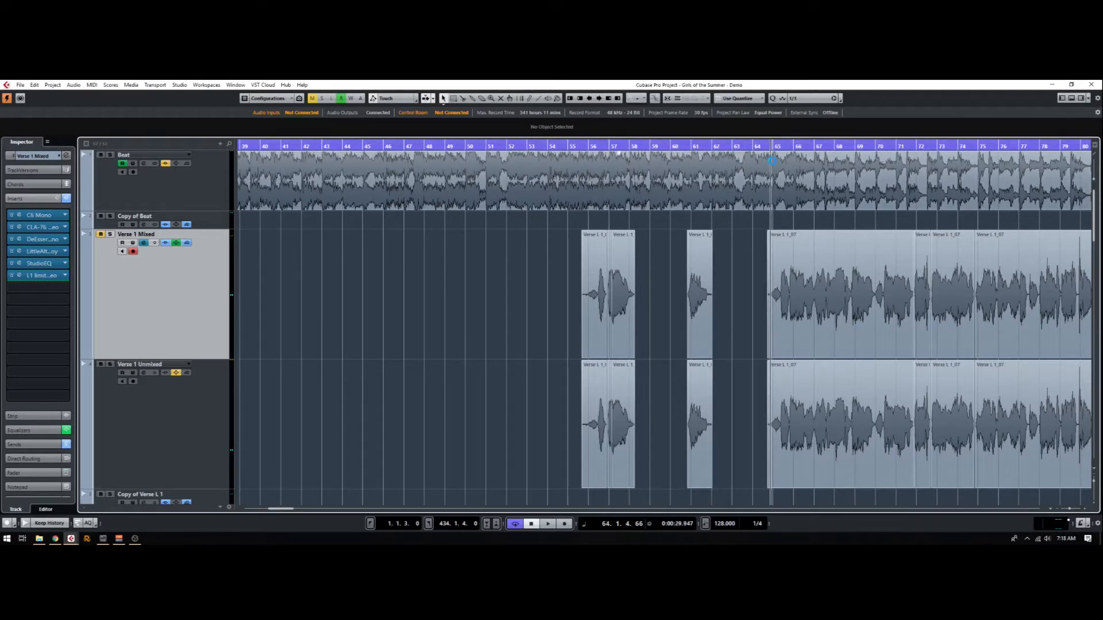
{"action": "key", "text": "space"}
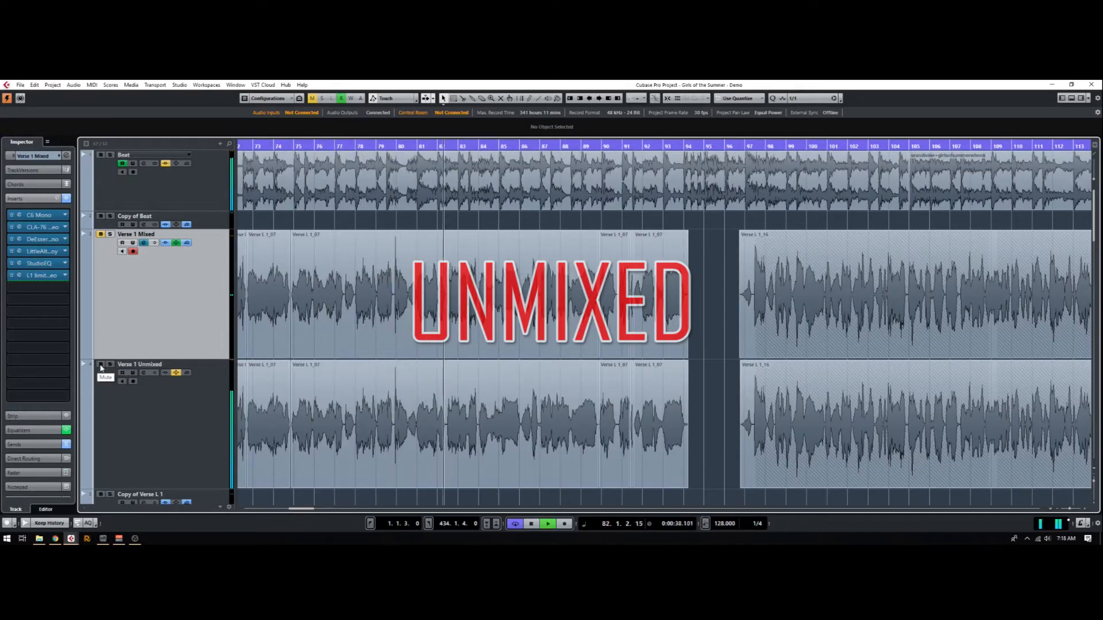
Mute Verse 1 Unmixed and unmute Verse 1 Mixed during playback for comparison, and return the stopped playhead to about bar 64.
{"action": "left_click", "coordinate": [101, 366]}
{"action": "left_click", "coordinate": [101, 233]}
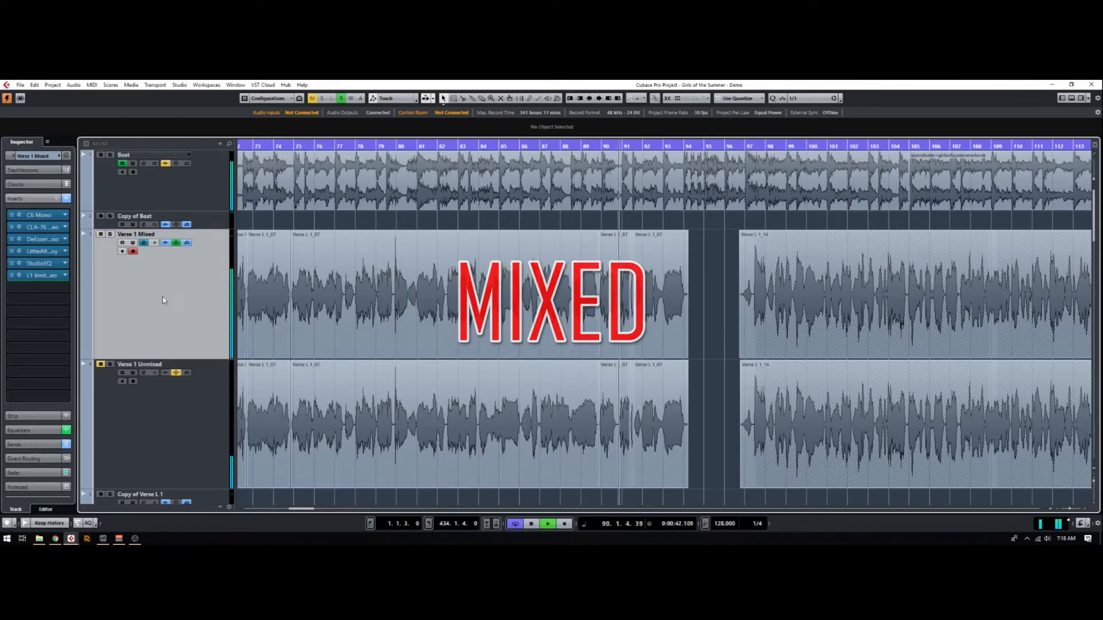
{"action": "key", "text": "space"}
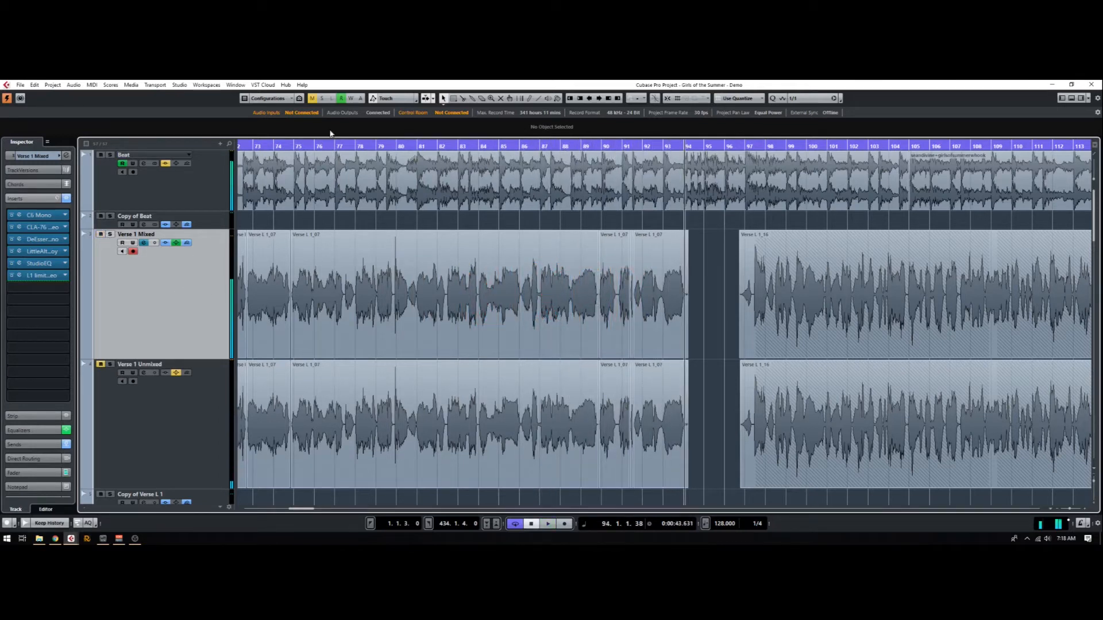
{"action": "left_click_drag", "start_coordinate": [305, 146], "coordinate": [186, 152]}
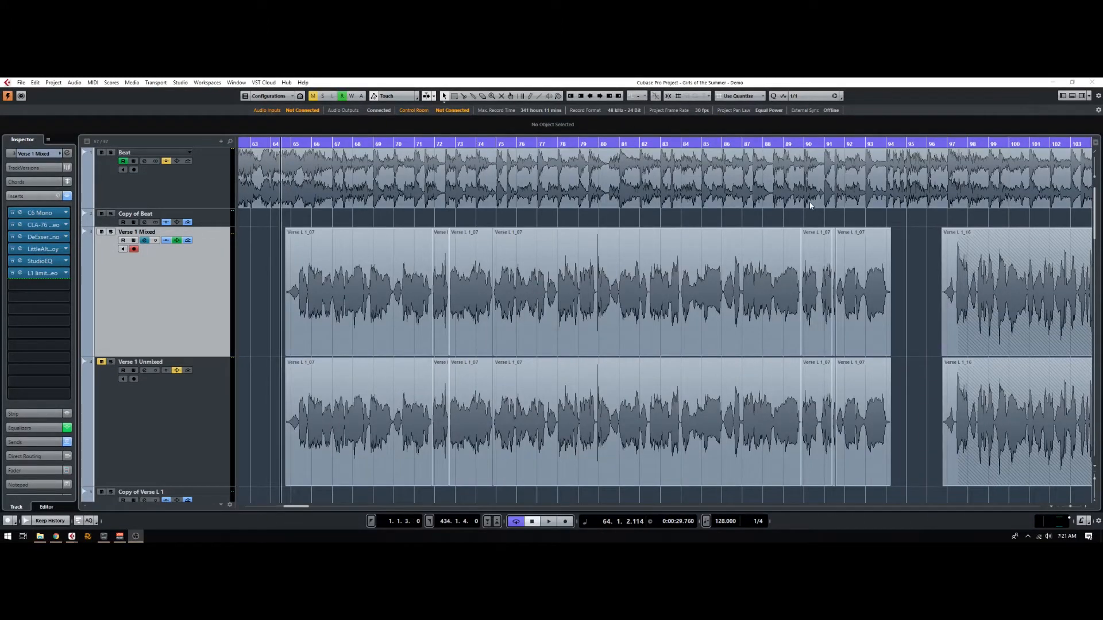
Open the C6 Mono insert of the Verse 1 Mixed track and reposition its plugin window over the arrangement.
{"action": "left_click", "coordinate": [43, 216]}
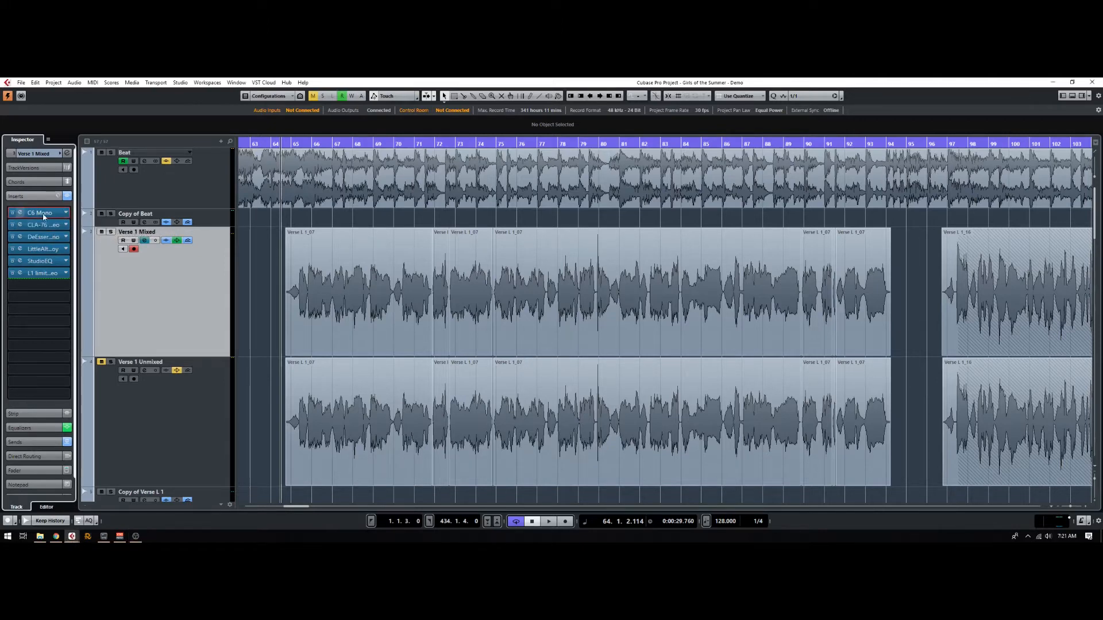
{"action": "double_click", "coordinate": [44, 216]}
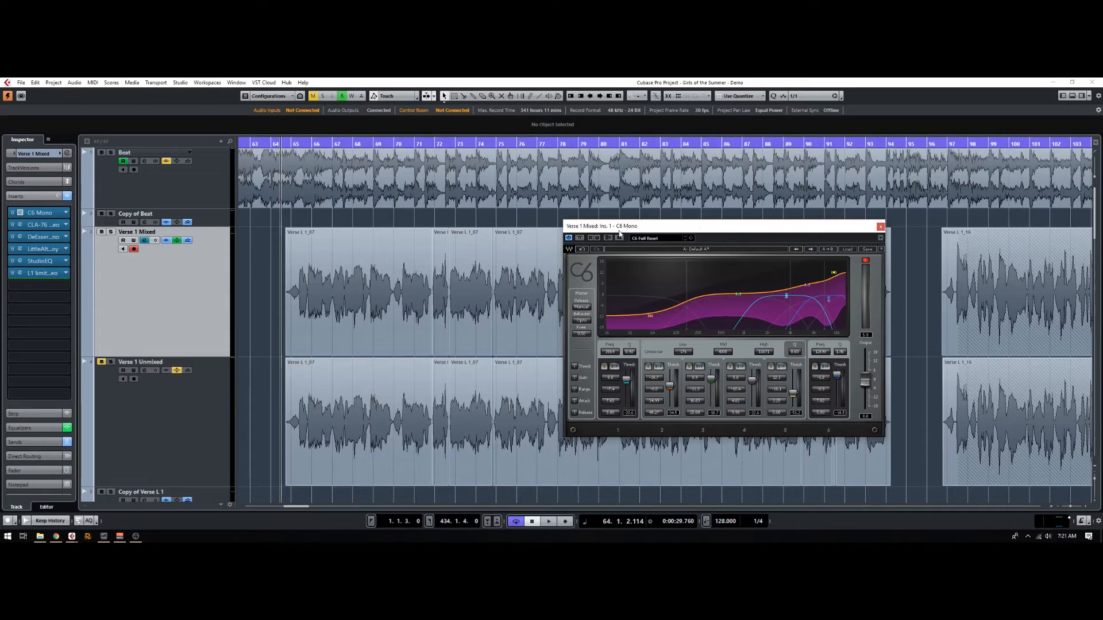
{"action": "left_click_drag", "start_coordinate": [682, 229], "coordinate": [613, 218]}
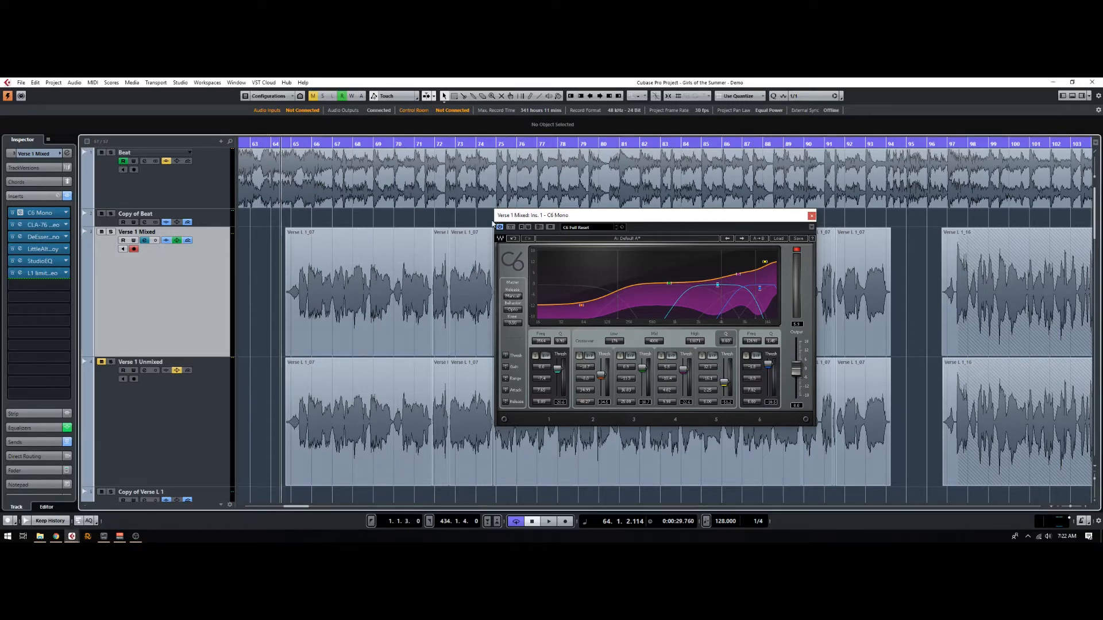
Solo Verse 1 Mixed and play it while toggling the C6 Mono bypass to compare the sound, leaving the effect enabled.
{"action": "left_click", "coordinate": [511, 227]}
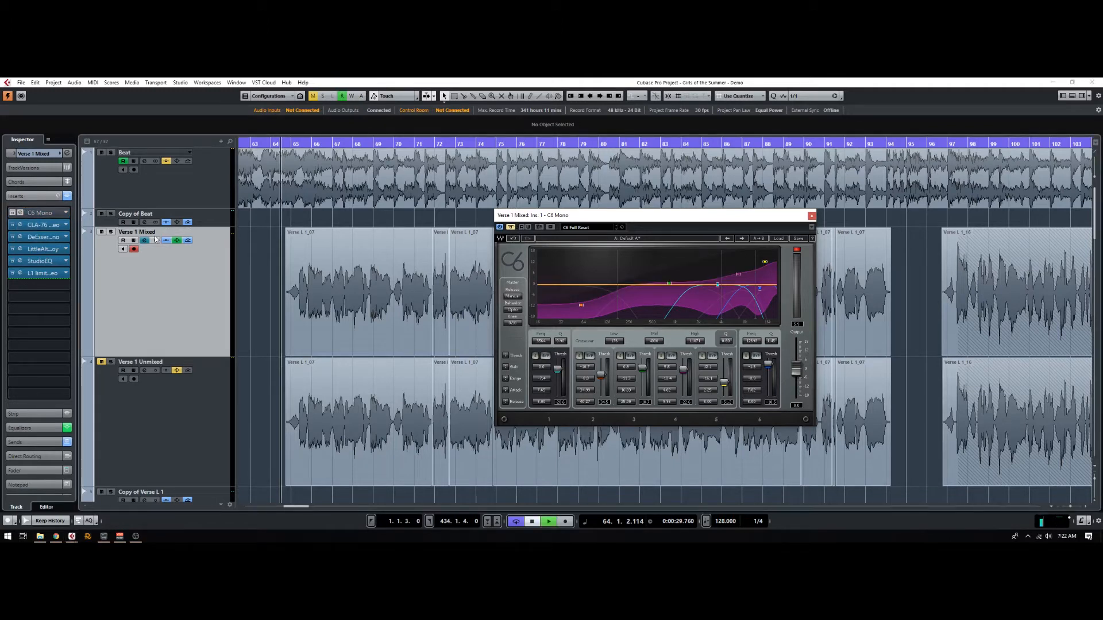
{"action": "key", "text": "space"}
{"action": "left_click", "coordinate": [111, 232]}
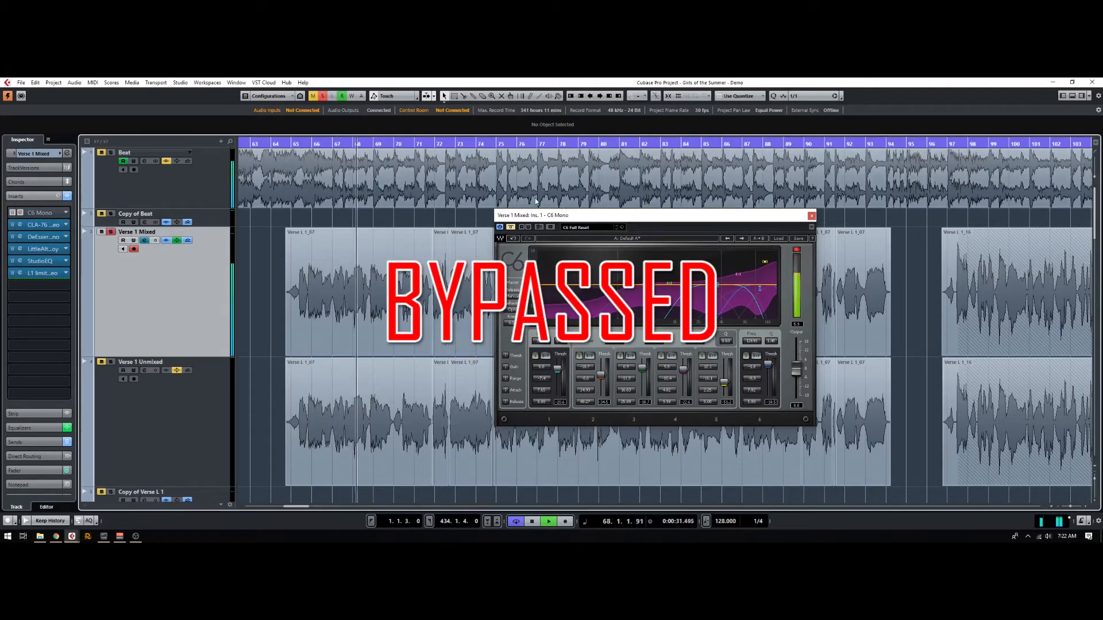
{"action": "left_click", "coordinate": [512, 228]}
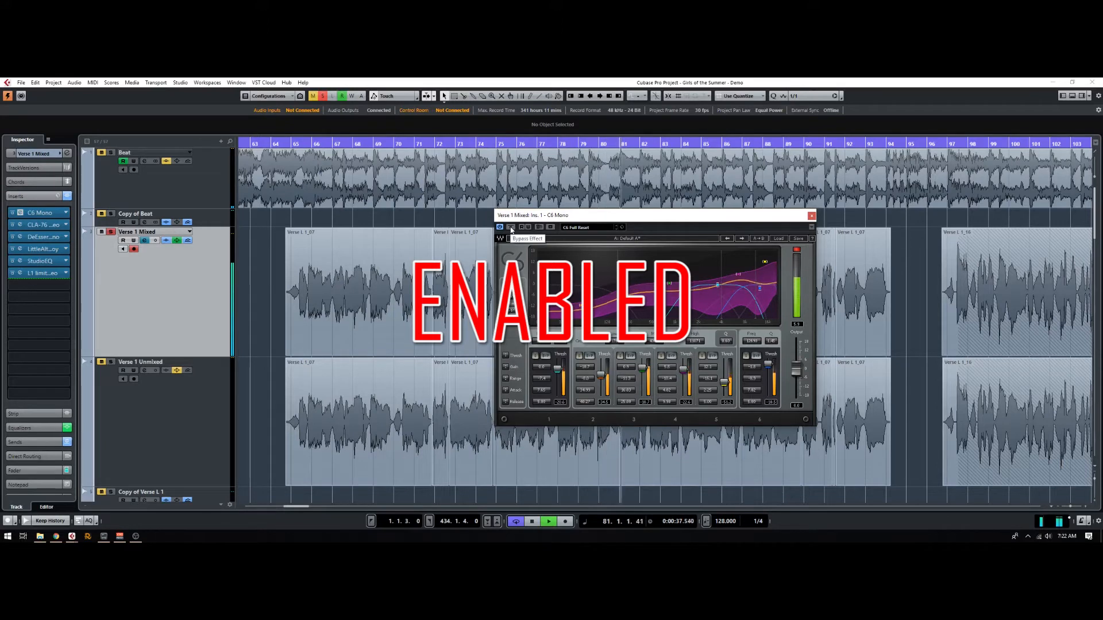
{"action": "left_click", "coordinate": [511, 228]}
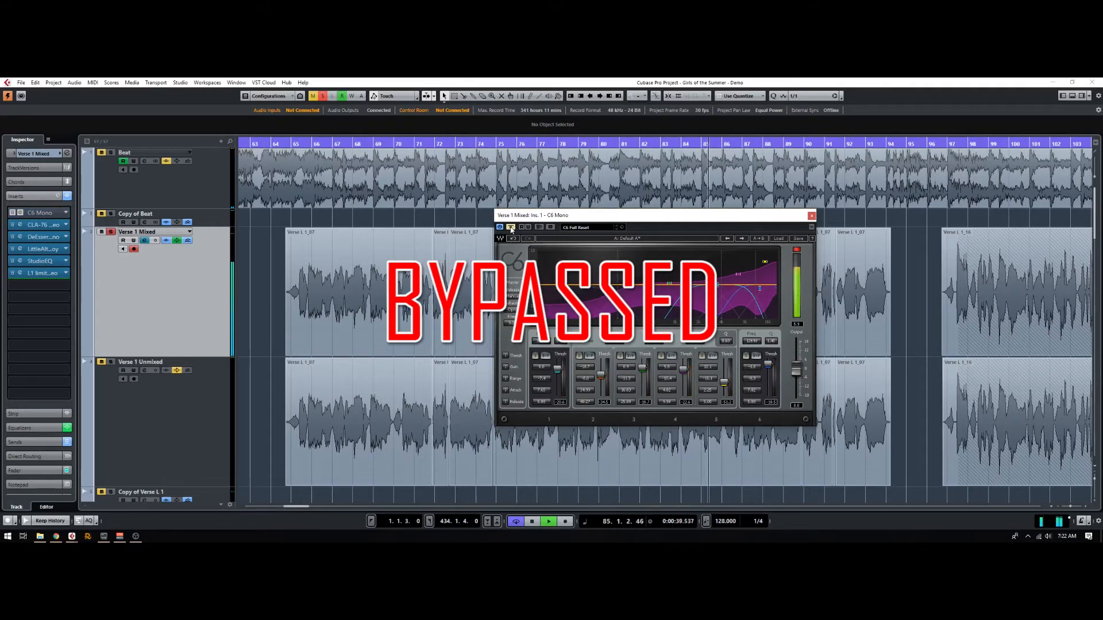
{"action": "left_click", "coordinate": [511, 227]}
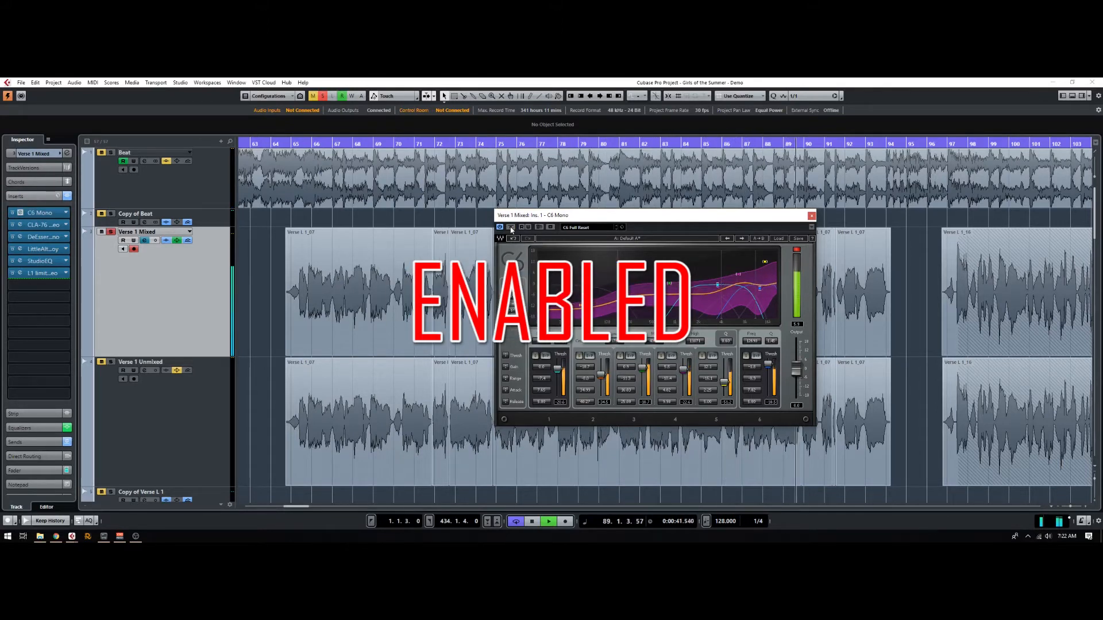
{"action": "key", "text": "space"}
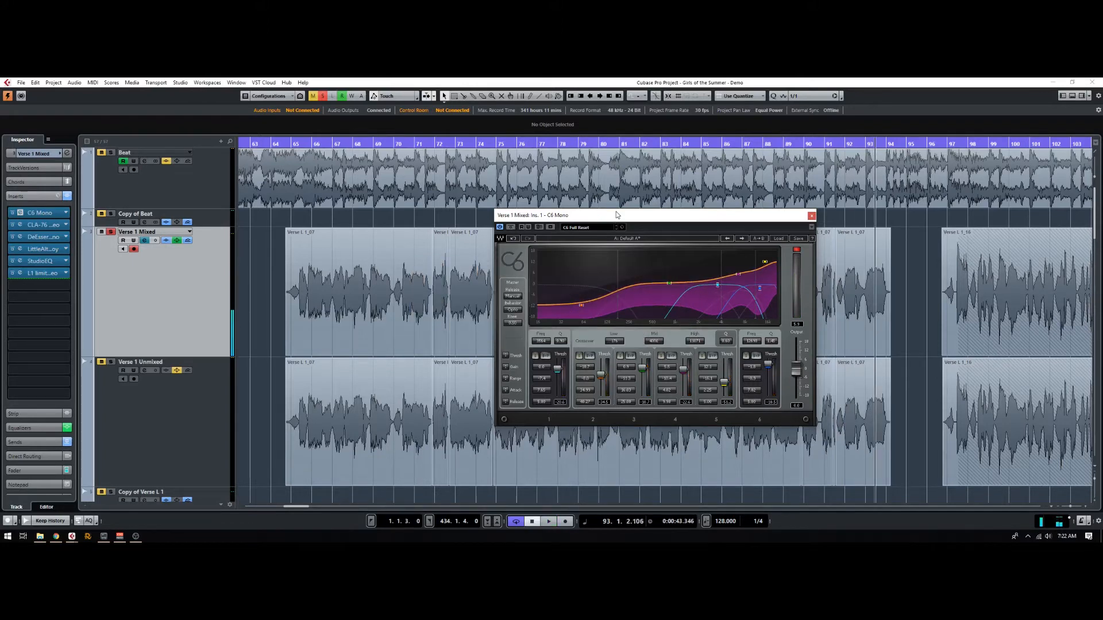
Set the playhead to about bar 67, open the CLA-76 insert of Verse 1 Mixed and close the C6 Mono window.
{"action": "left_click_drag", "start_coordinate": [527, 215], "coordinate": [464, 200]}
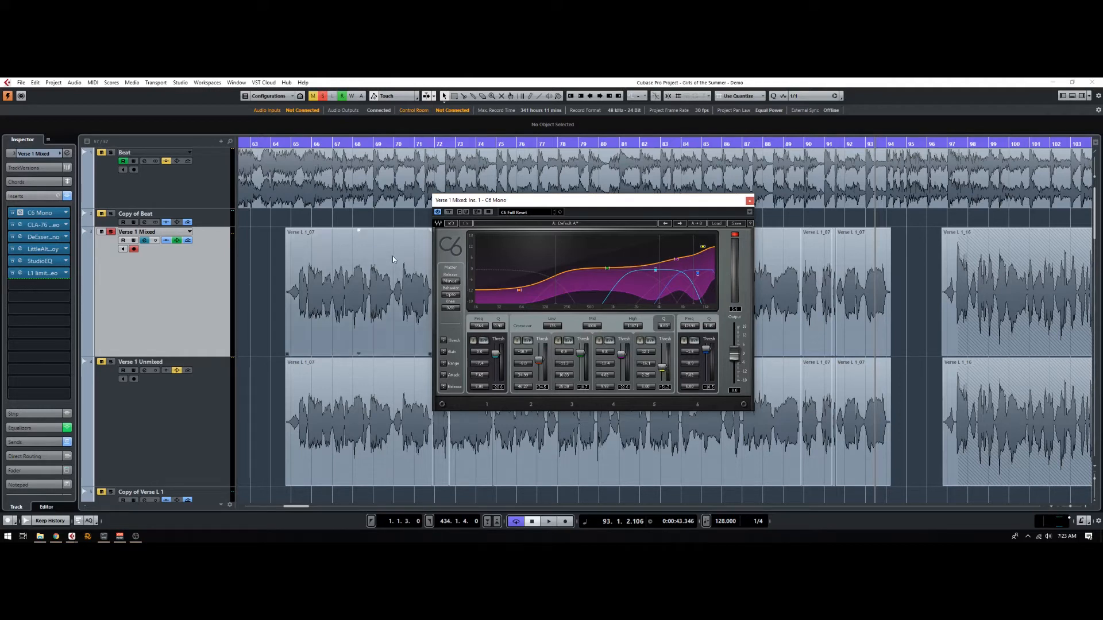
{"action": "left_click", "coordinate": [338, 144]}
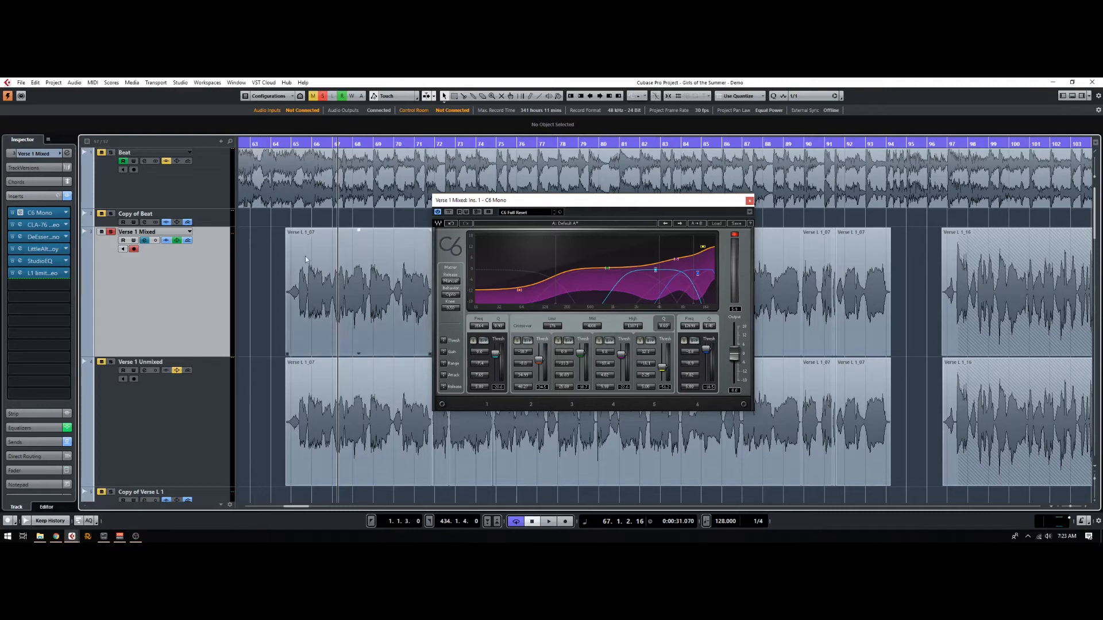
{"action": "left_click", "coordinate": [20, 225]}
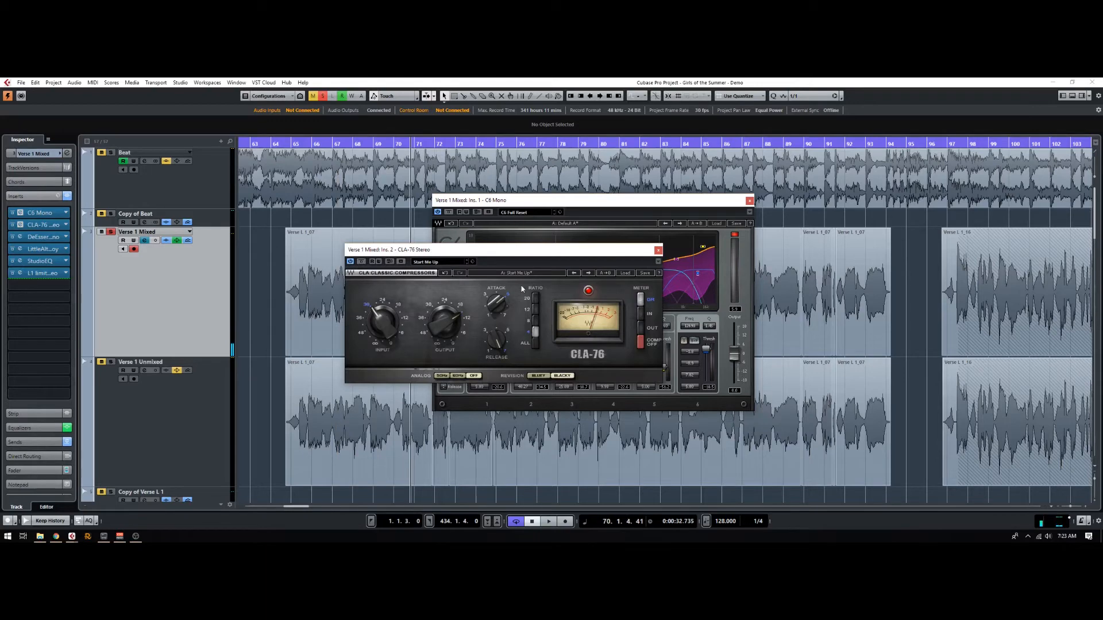
{"action": "left_click", "coordinate": [749, 201]}
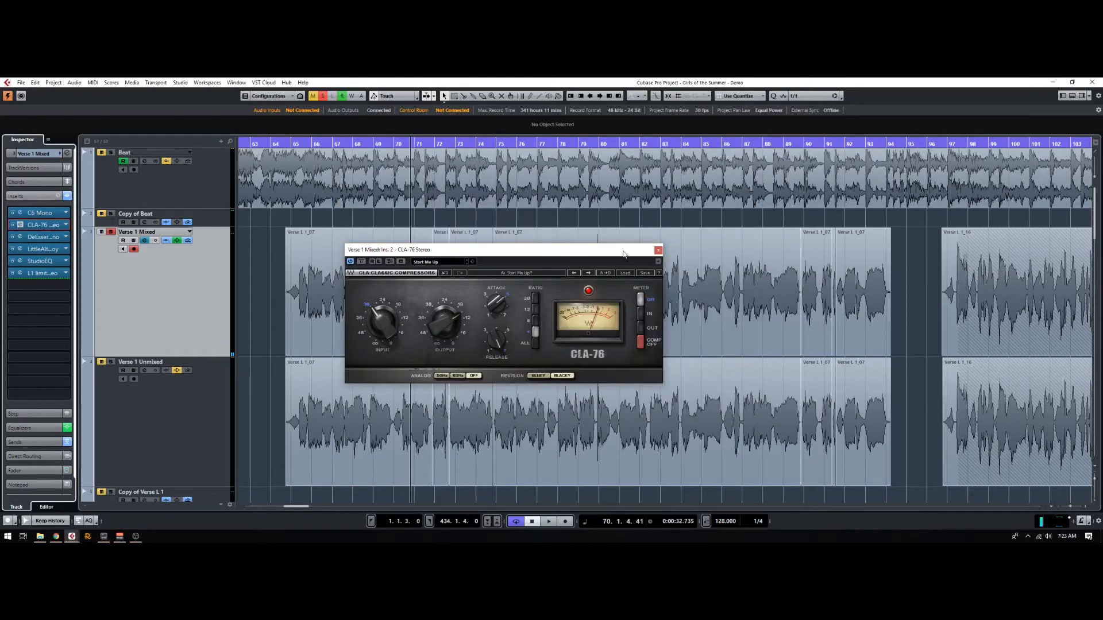
{"action": "left_click_drag", "start_coordinate": [624, 254], "coordinate": [709, 126]}
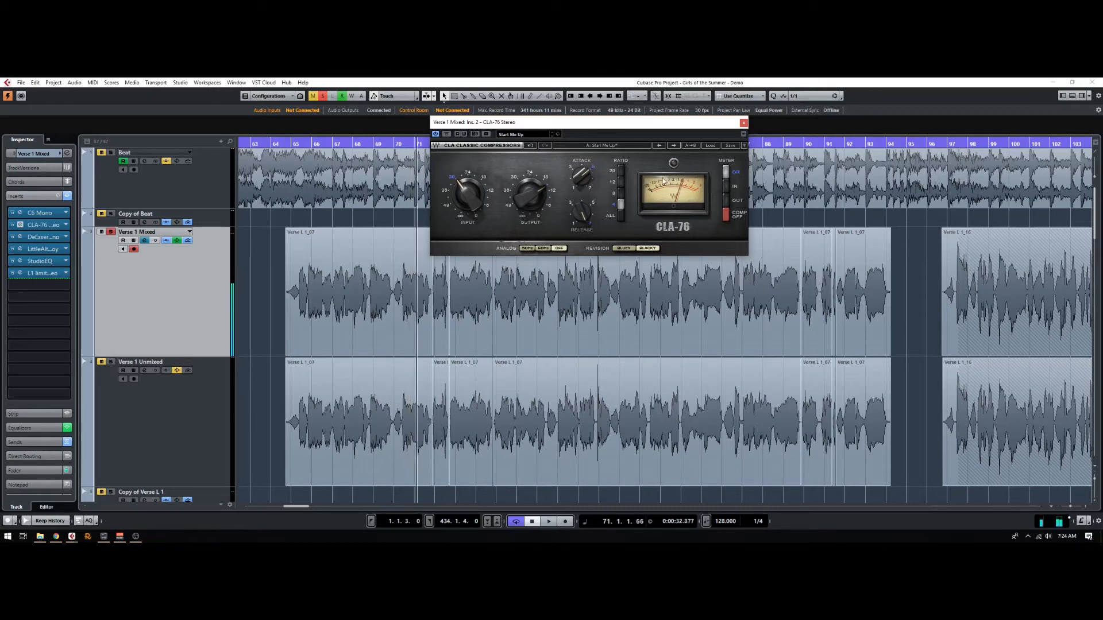
Play the soloed vocal while watching the CLA-76 meter, and return the stopped playhead to about bar 65.
{"action": "key", "text": "space"}
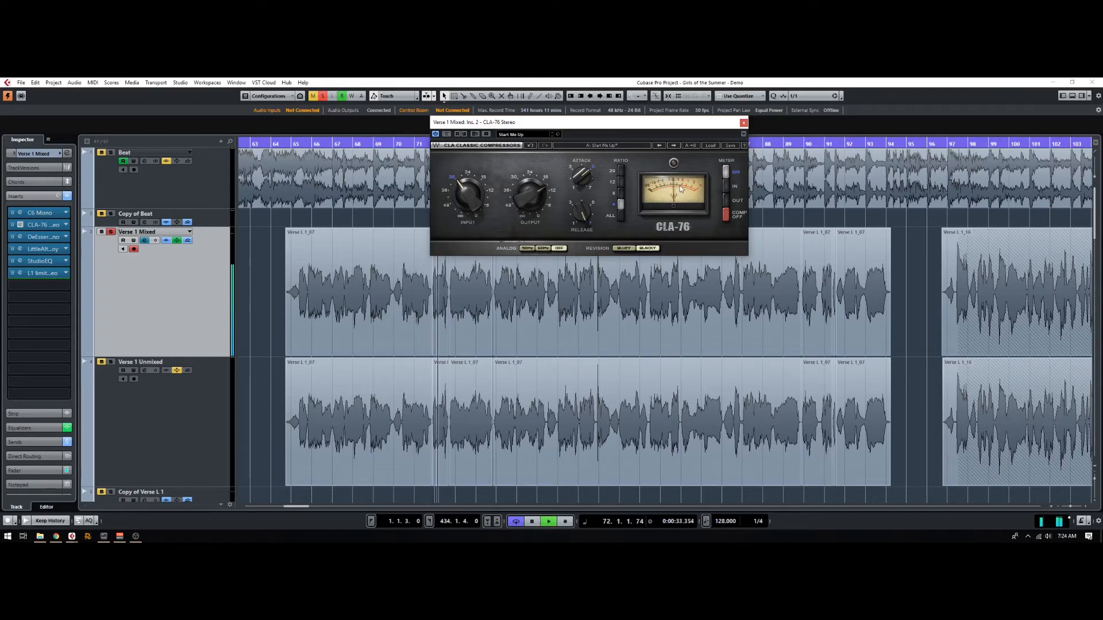
{"action": "key", "text": "space"}
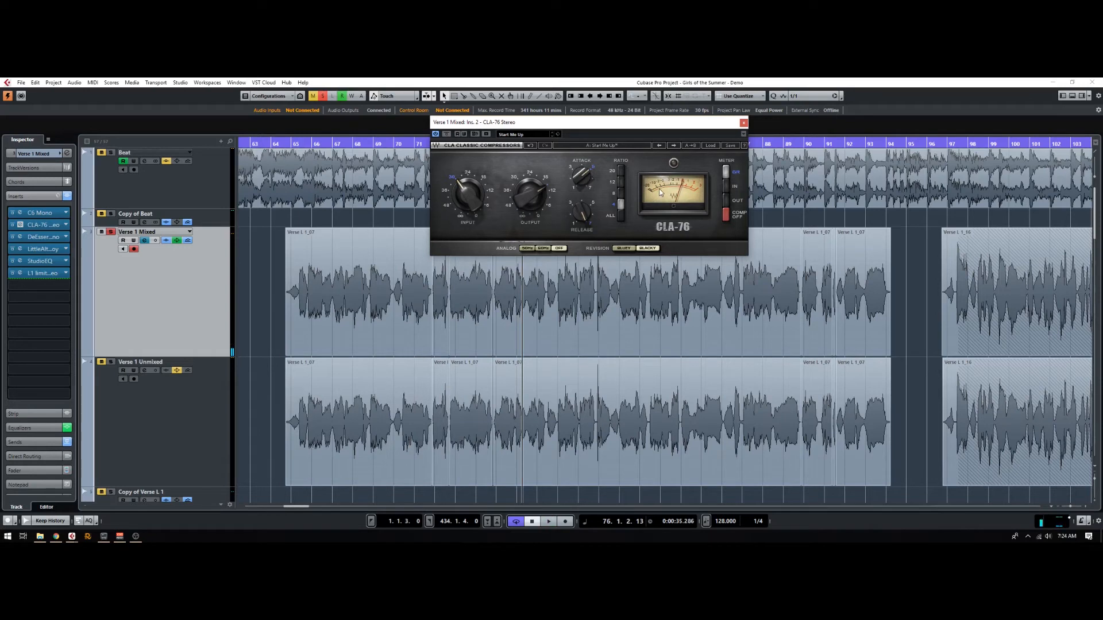
{"action": "left_click", "coordinate": [586, 309]}
{"action": "left_click", "coordinate": [305, 145]}
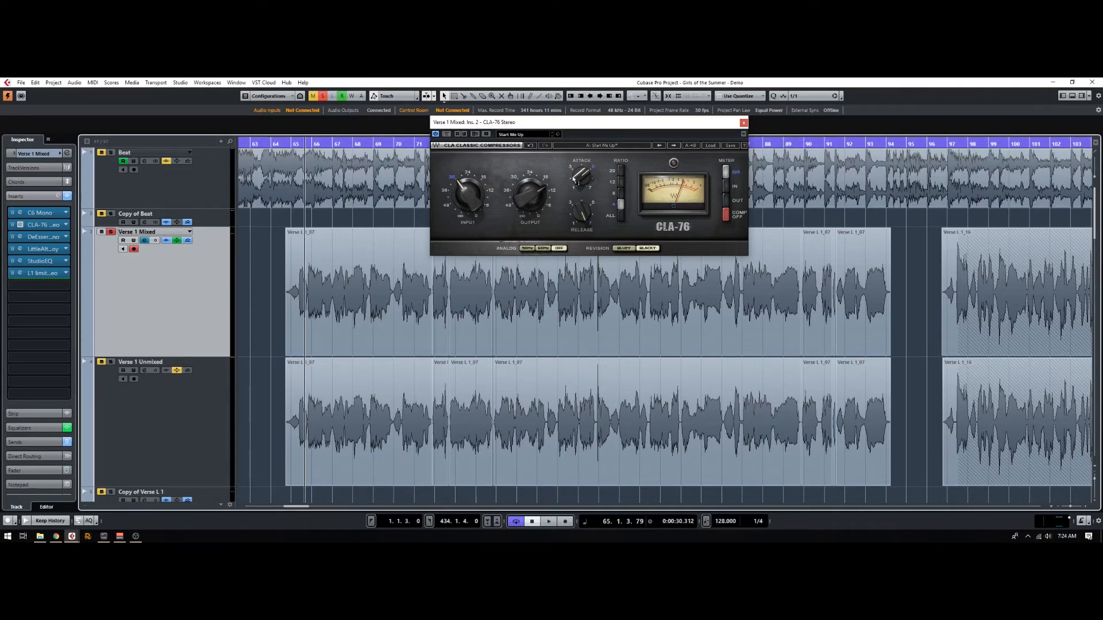
Play the soloed vocal while switching the CLA-76 release between a slow setting and a fast 7.00 to compare them.
{"action": "key", "text": "space"}
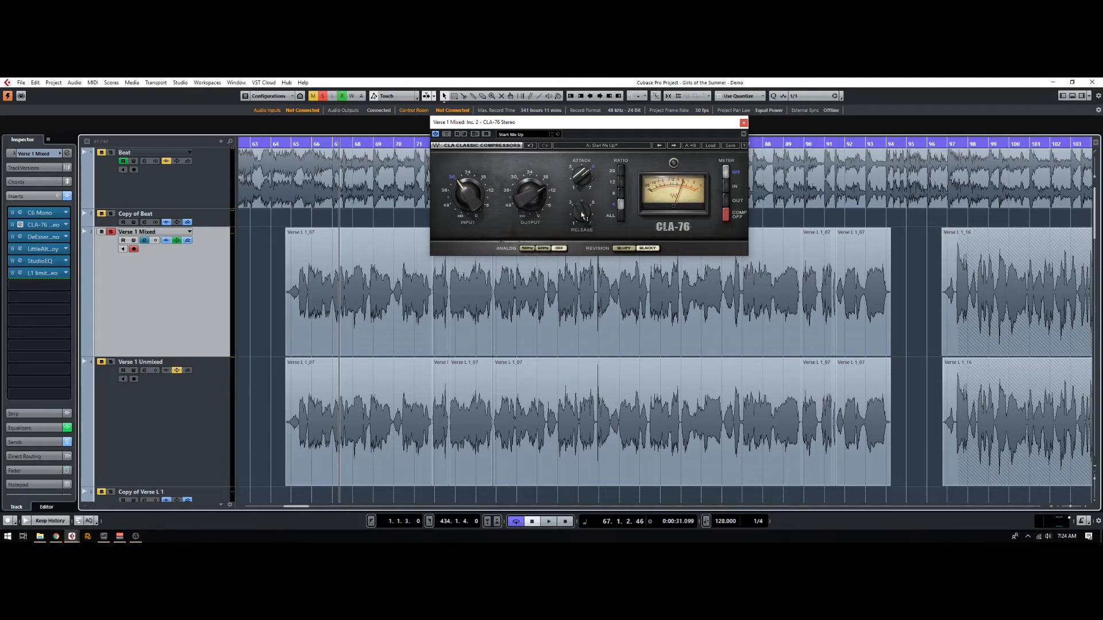
{"action": "mouse_move", "coordinate": [585, 209]}
{"action": "left_click_drag", "start_coordinate": [585, 210], "coordinate": [585, 247]}
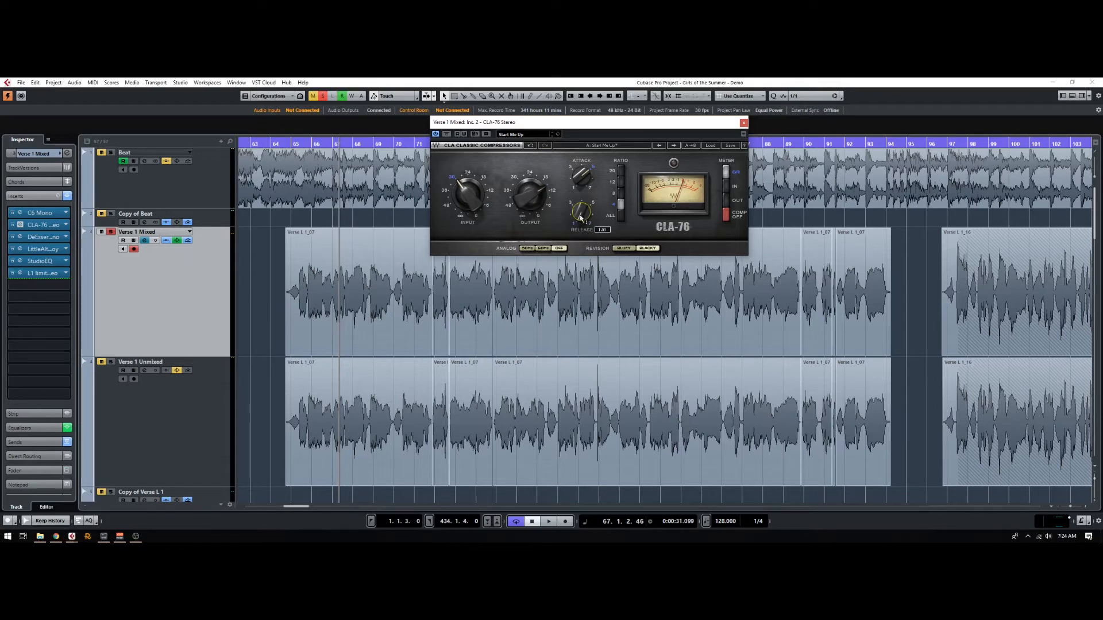
{"action": "key", "text": "space"}
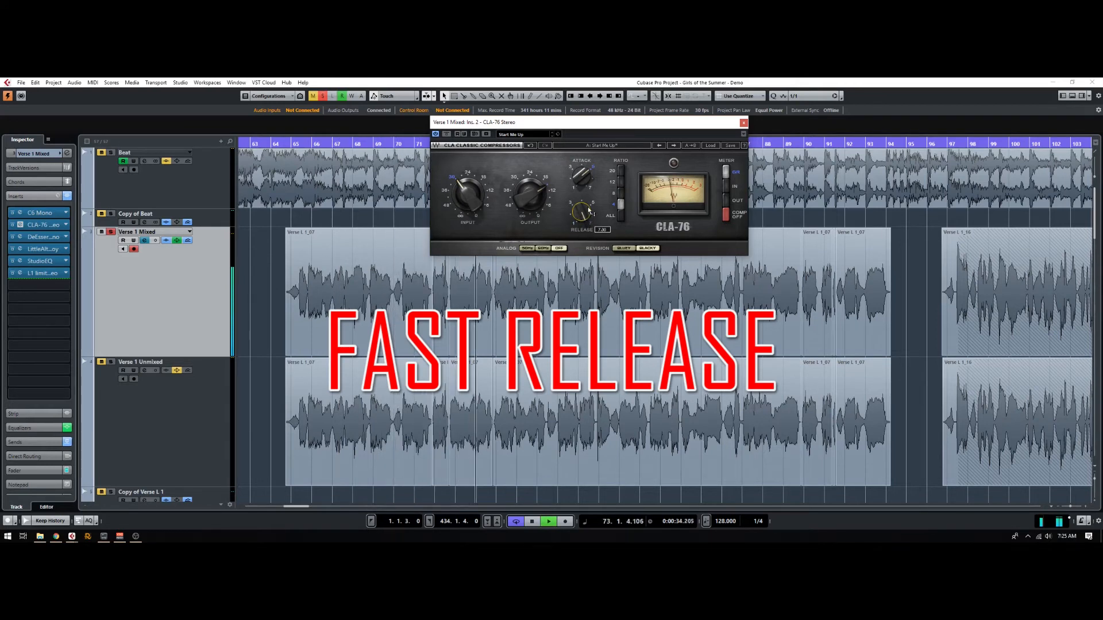
{"action": "left_click_drag", "start_coordinate": [574, 213], "coordinate": [574, 253]}
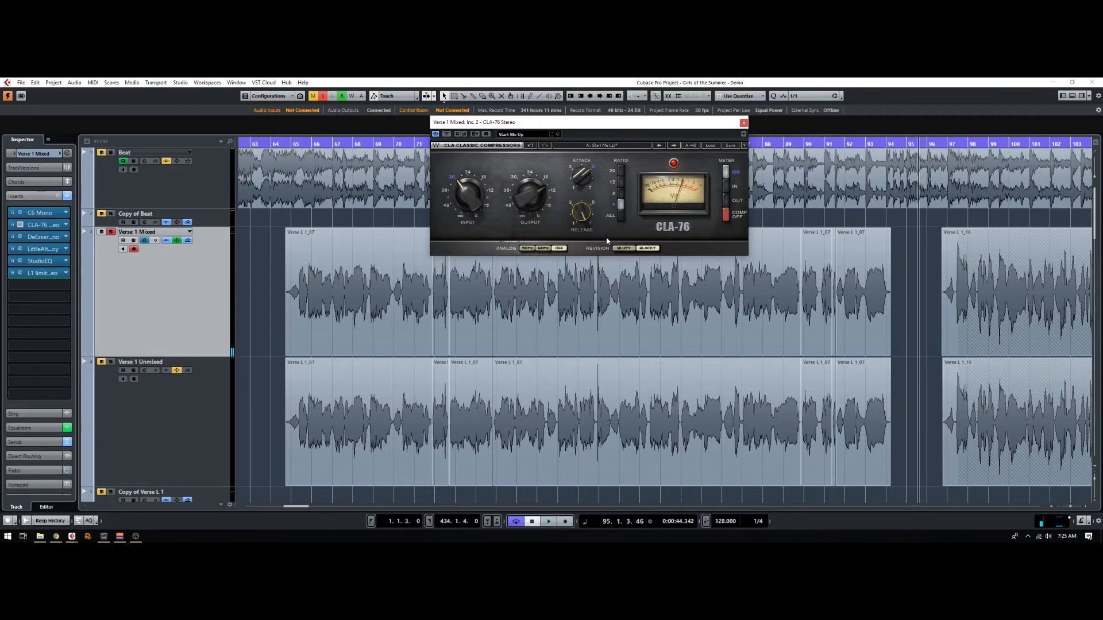
Open the DeEsser Mono insert of Verse 1 Mixed and play the vocal from about bar 65 while watching its attenuation meter.
{"action": "left_click", "coordinate": [20, 238]}
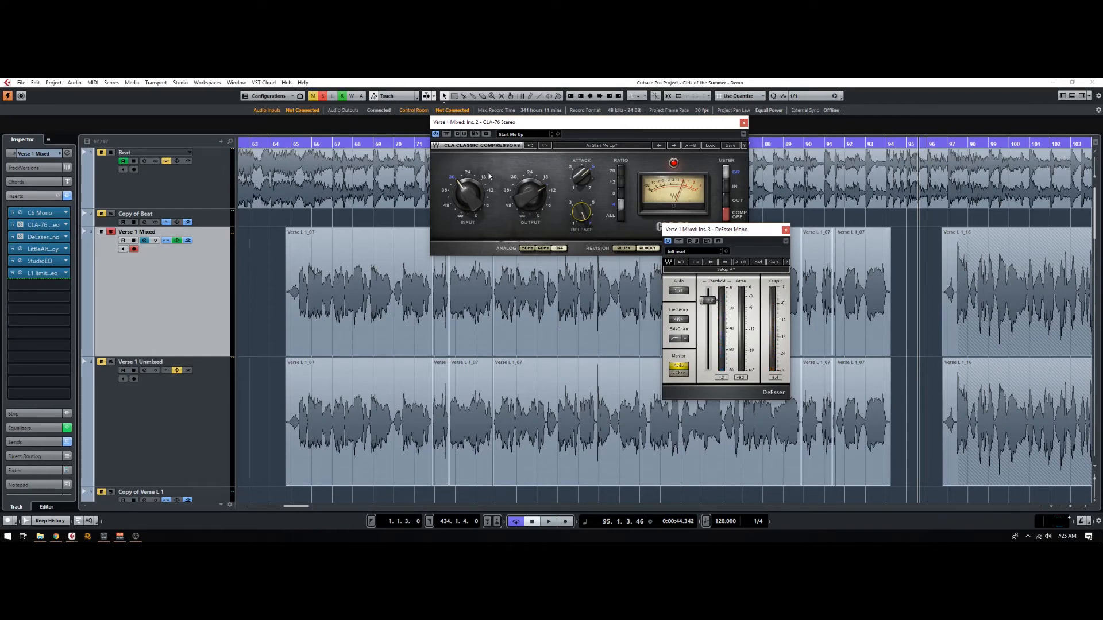
{"action": "left_click", "coordinate": [326, 145]}
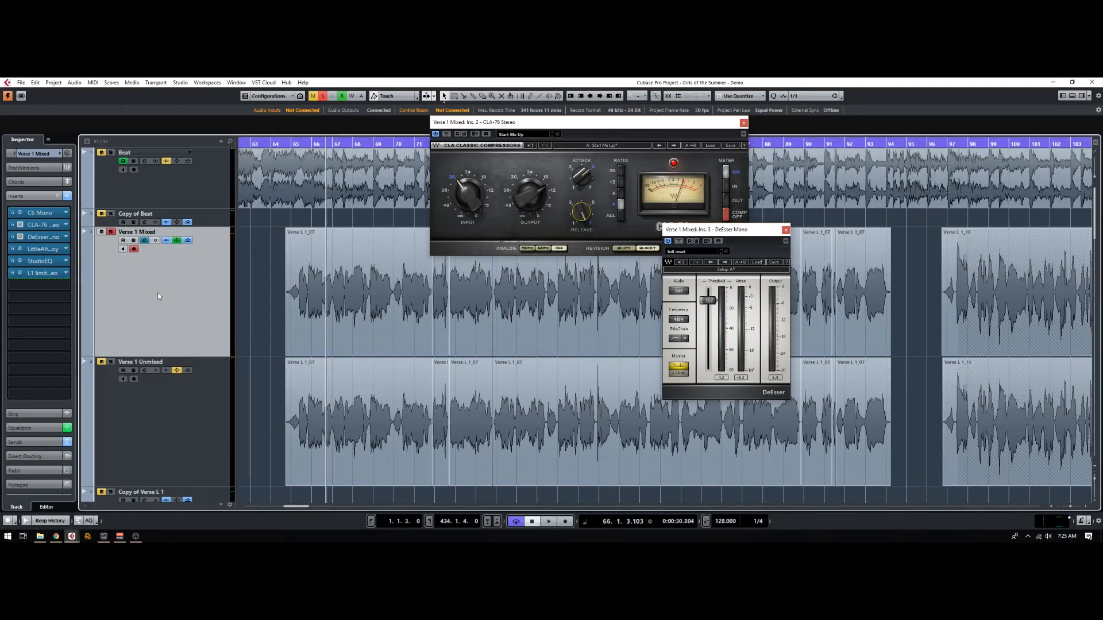
{"action": "left_click", "coordinate": [303, 145]}
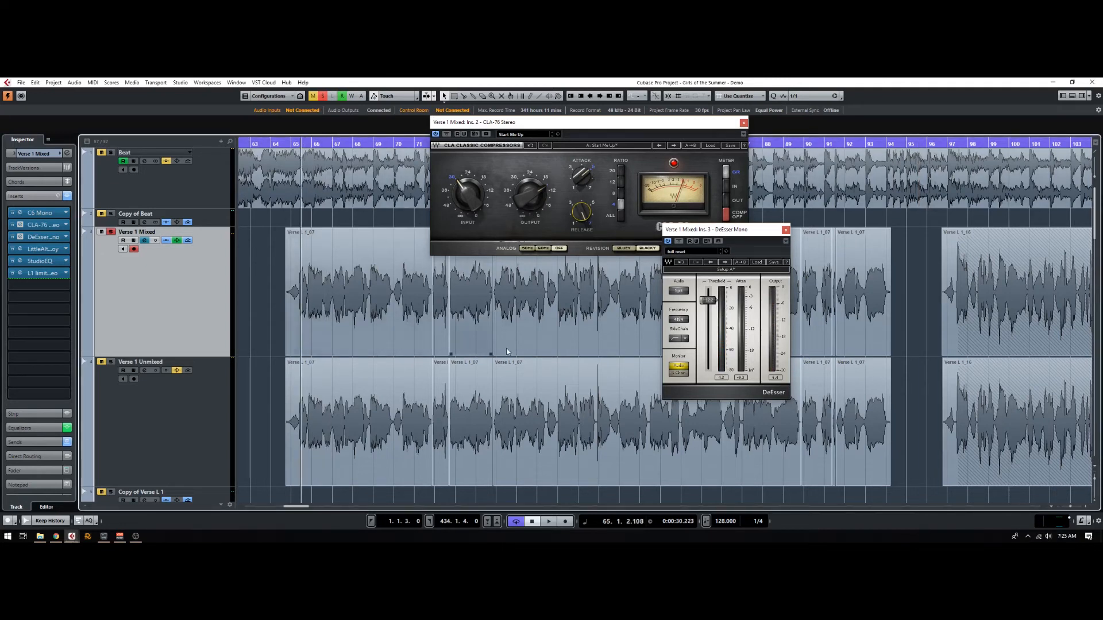
{"action": "key", "text": "space"}
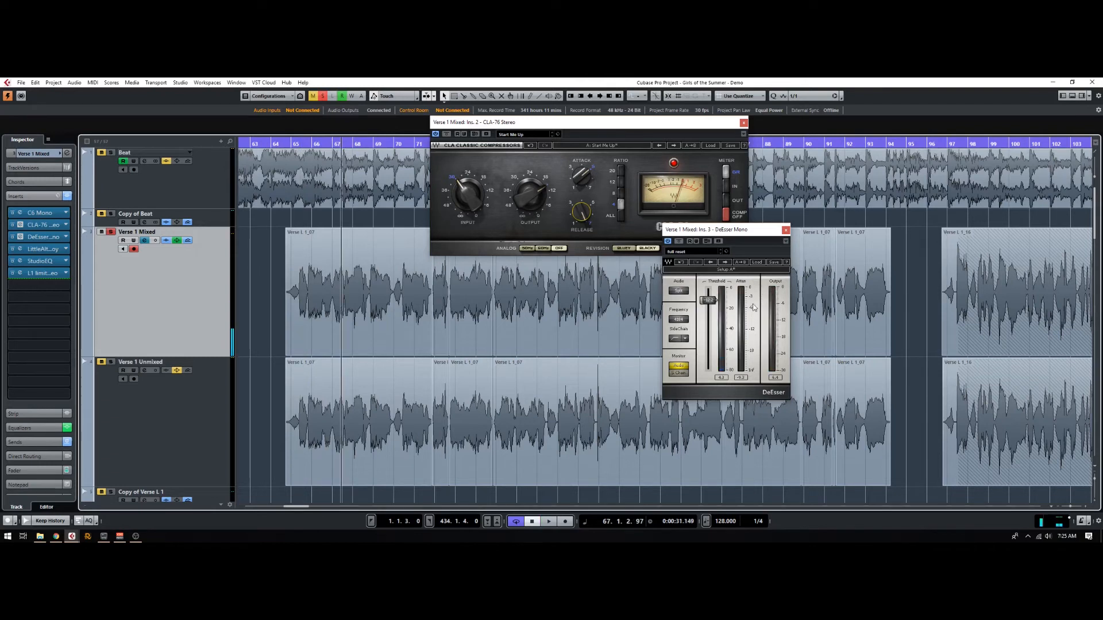
{"action": "key", "text": "space"}
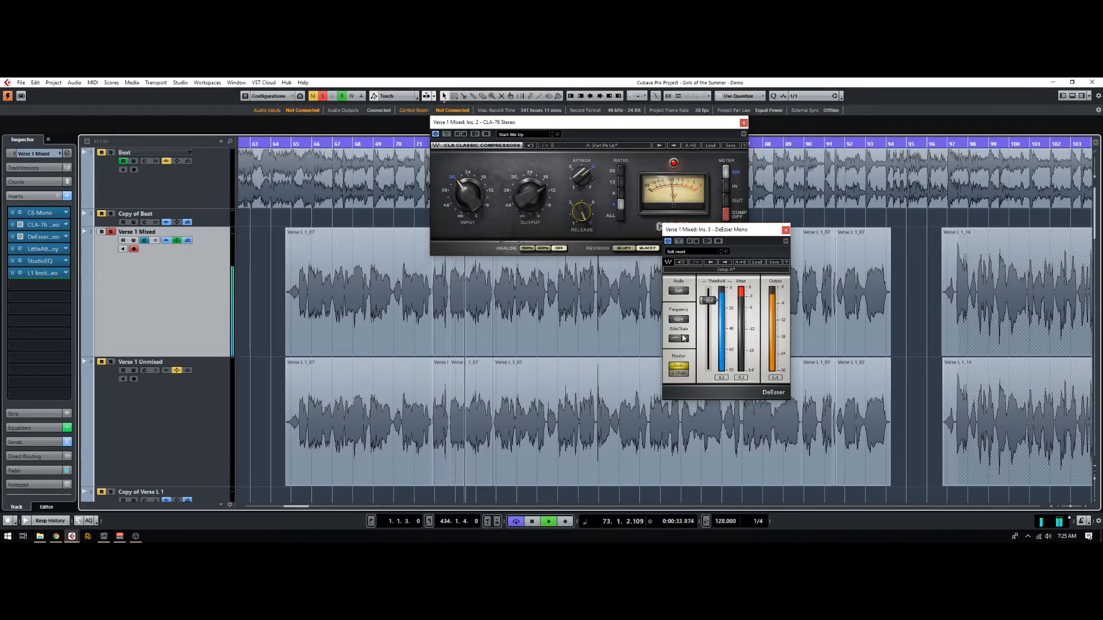
{"action": "key", "text": "space"}
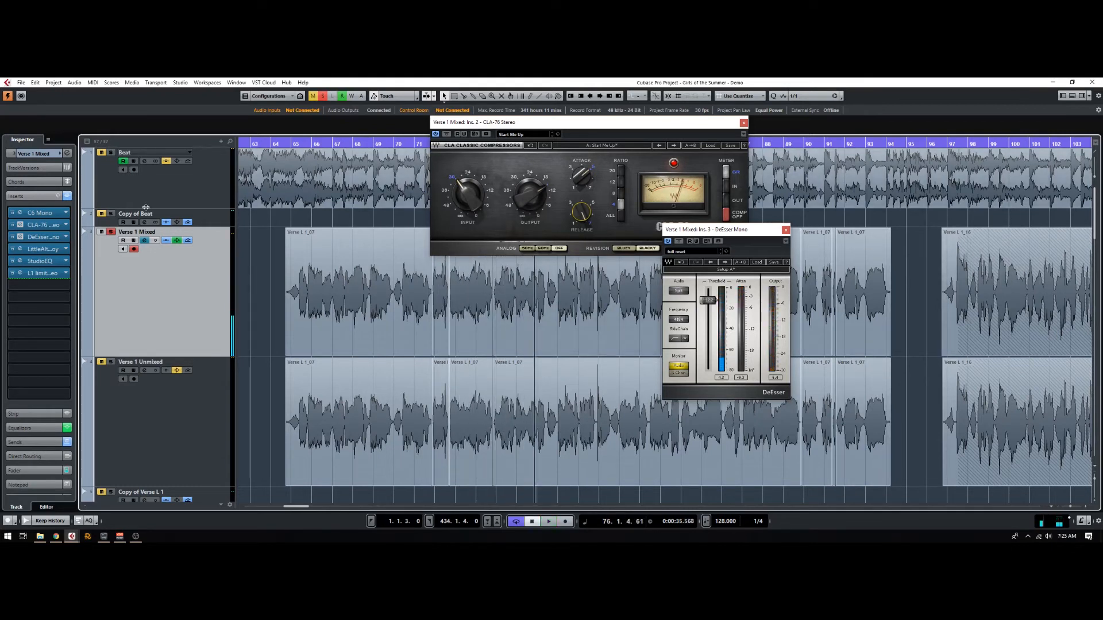
Open the LittleAlterBoy insert of Verse 1 Mixed, close the DeEsser and CLA-76 windows, and reposition the LittleAlterBoy window.
{"action": "left_click", "coordinate": [20, 249]}
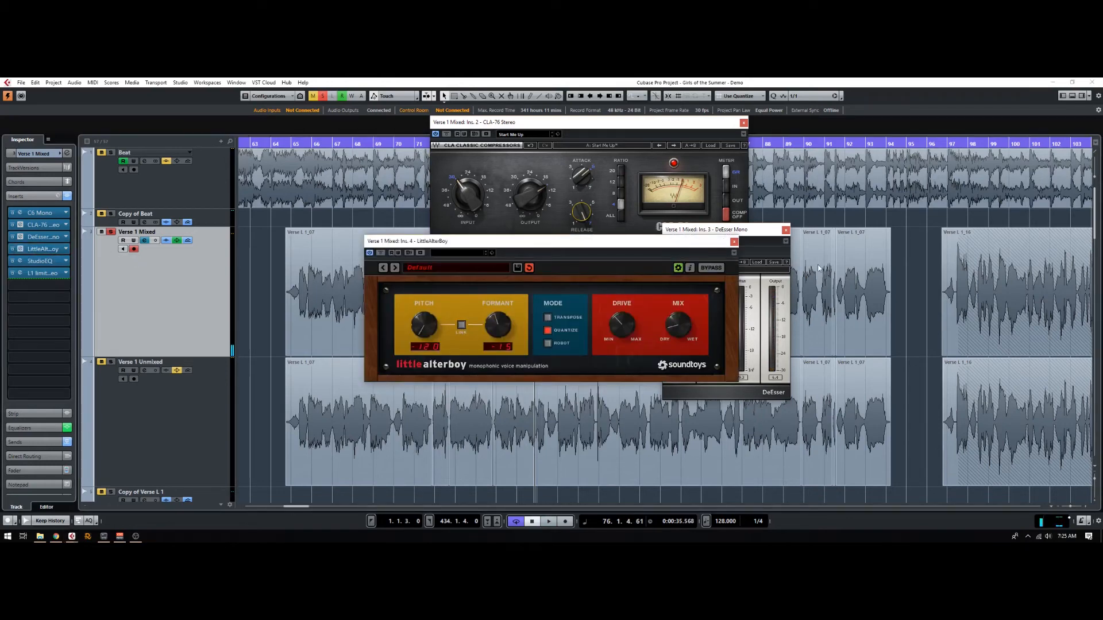
{"action": "left_click", "coordinate": [785, 230]}
{"action": "left_click", "coordinate": [743, 122]}
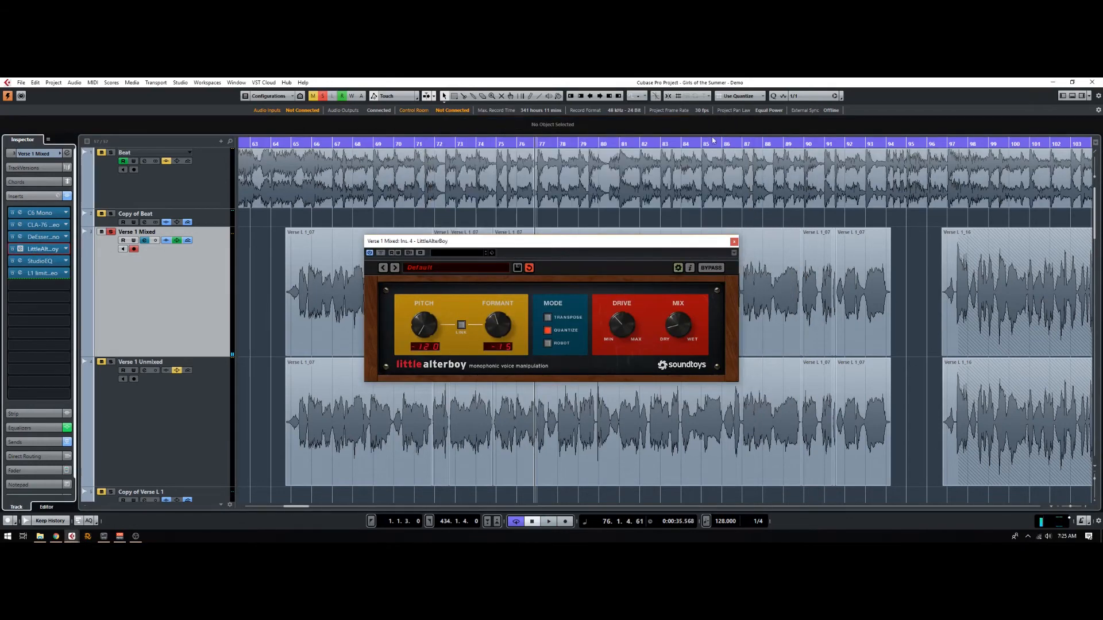
{"action": "left_click_drag", "start_coordinate": [640, 244], "coordinate": [657, 228]}
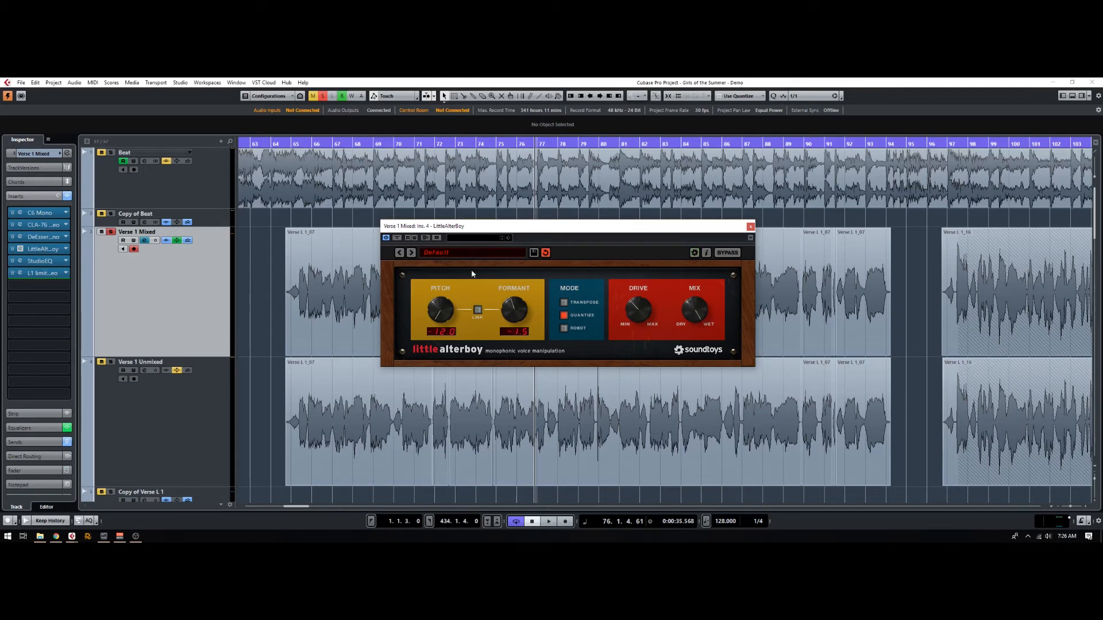
Play the vocal with the LittleAlterBoy mix raised toward wet, replay it from about bar 65 with the original mix, and close the plugin.
{"action": "key", "text": "space"}
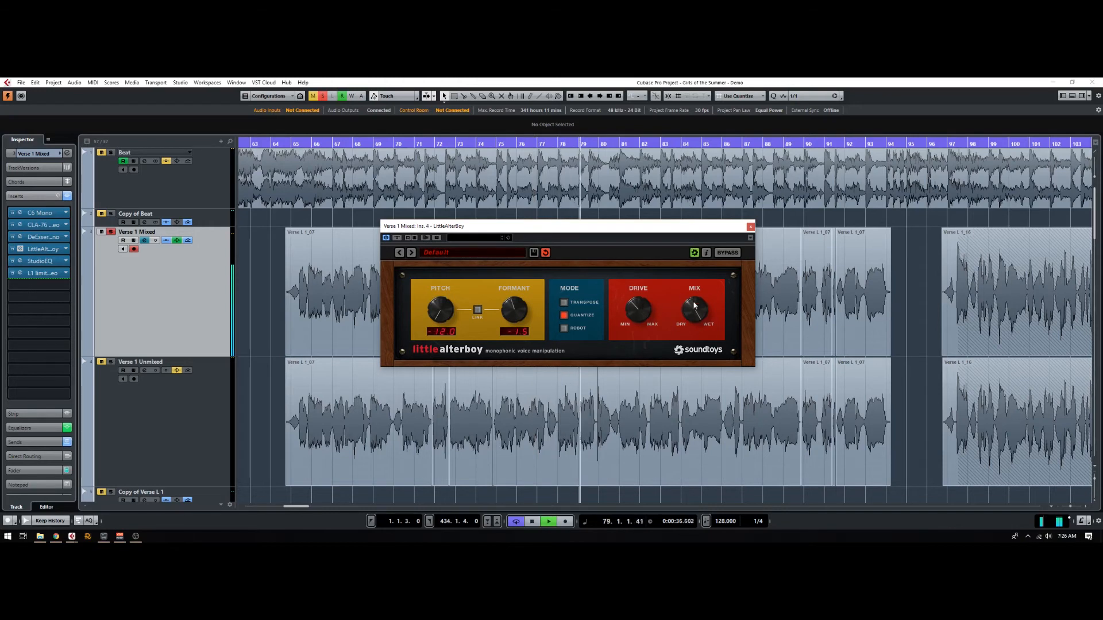
{"action": "key", "text": "space"}
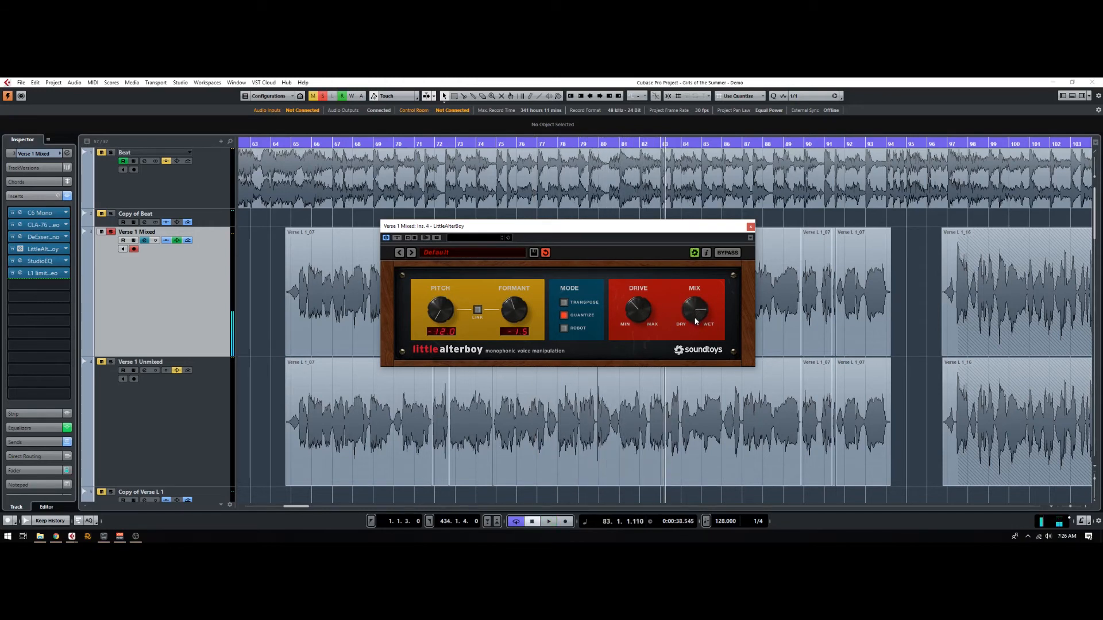
{"action": "left_click_drag", "start_coordinate": [372, 139], "coordinate": [296, 137]}
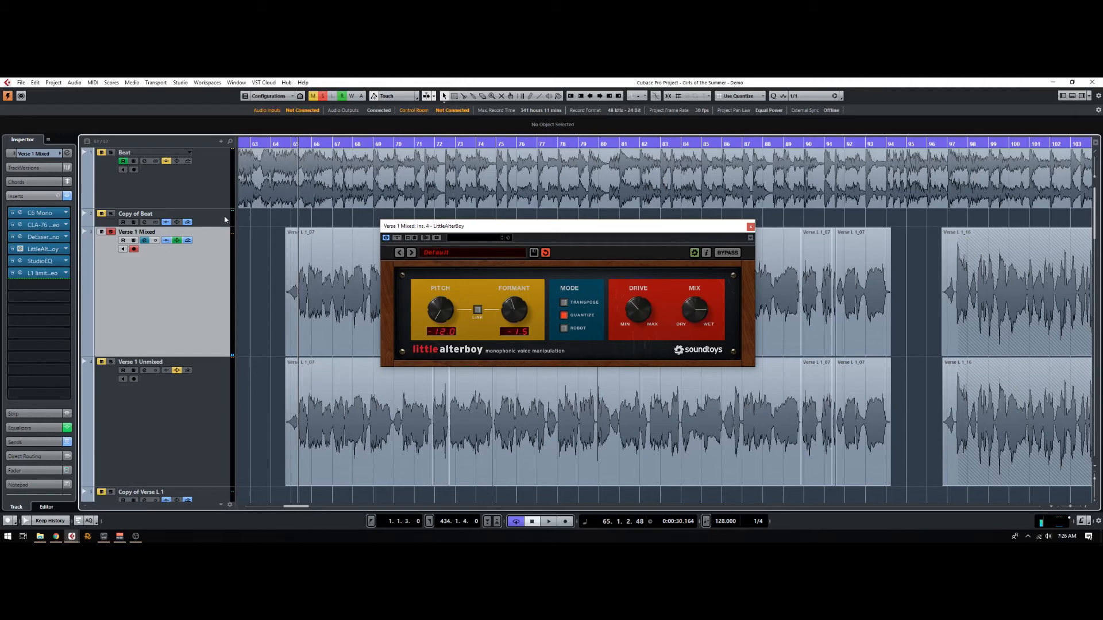
{"action": "key", "text": "space"}
{"action": "left_click", "coordinate": [690, 313]}
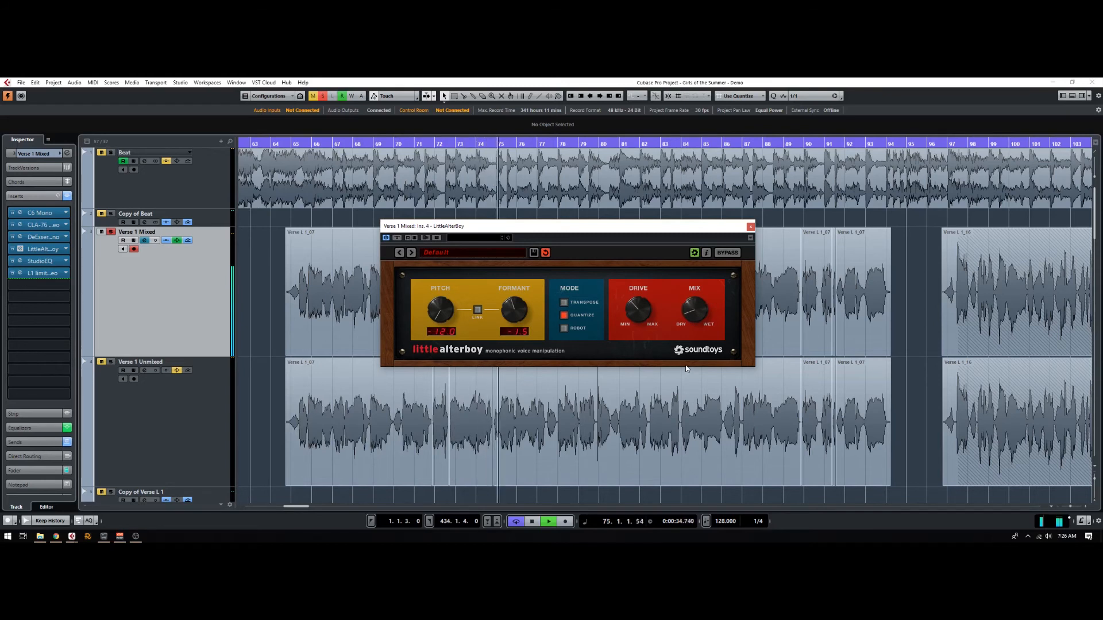
{"action": "key", "text": "space"}
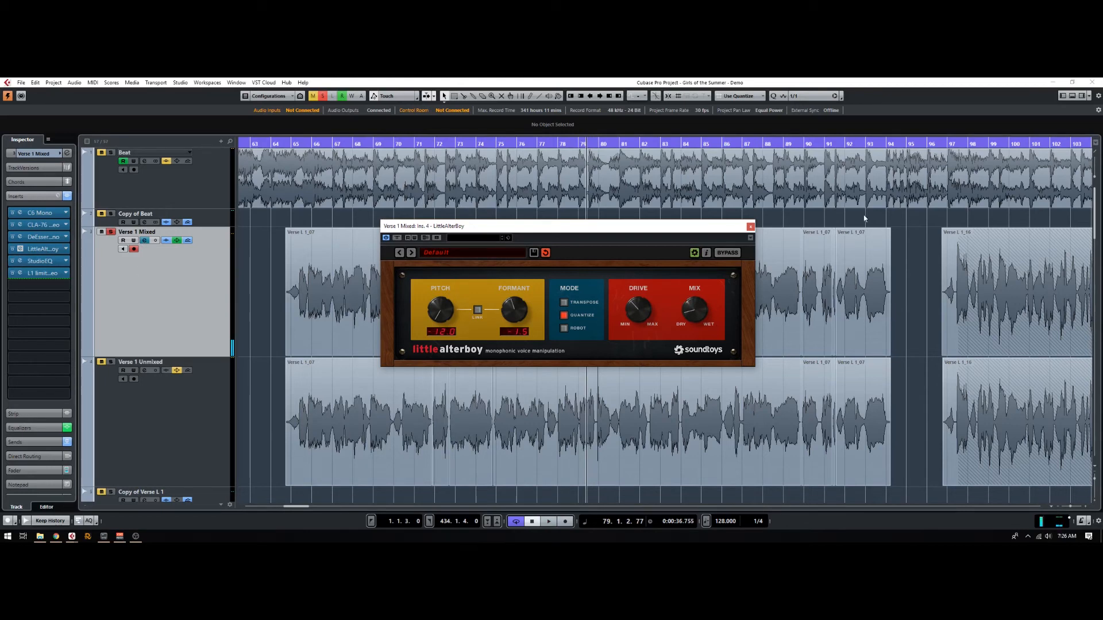
{"action": "left_click", "coordinate": [750, 226]}
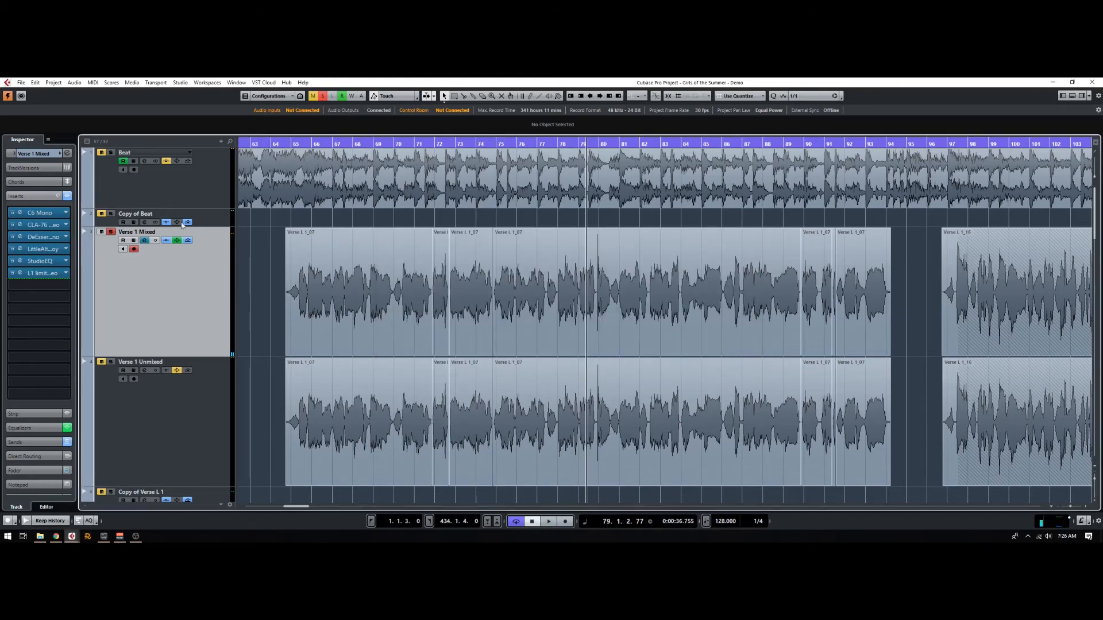
Open the StudioEQ insert of Verse 1 Mixed and briefly play the vocal to review its low-mid cut.
{"action": "left_click", "coordinate": [20, 260]}
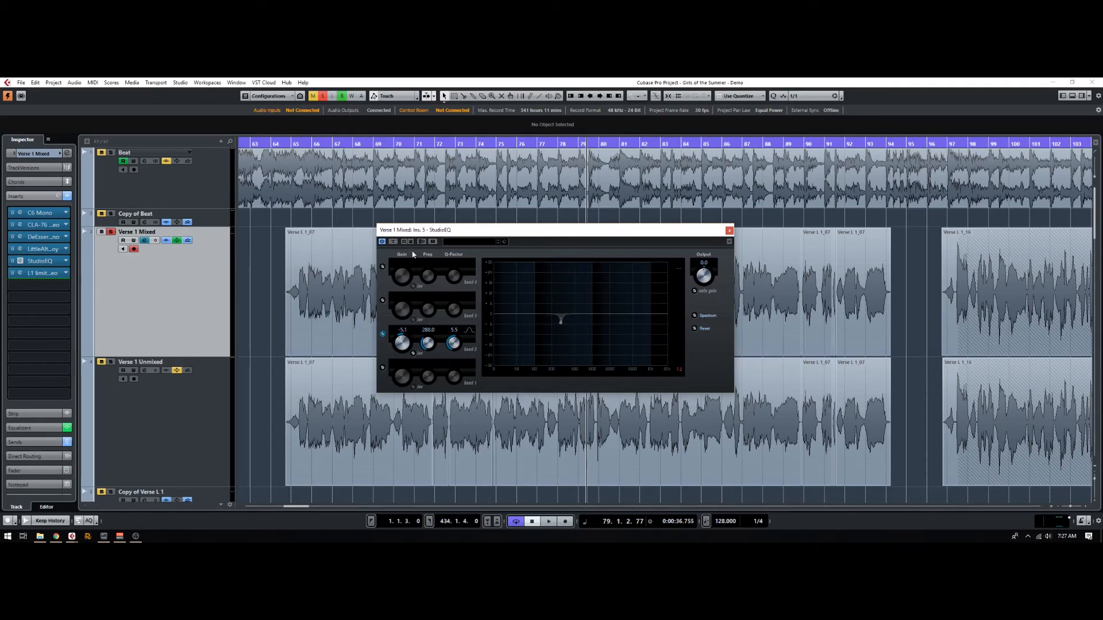
{"action": "key", "text": "space"}
{"action": "key", "text": "space"}
Open the L1 limiter insert of Verse 1 Mixed, place its window over the arrangement, and close the StudioEQ window.
{"action": "double_click", "coordinate": [20, 275]}
{"action": "left_click_drag", "start_coordinate": [878, 258], "coordinate": [523, 255]}
{"action": "left_click", "coordinate": [729, 229]}
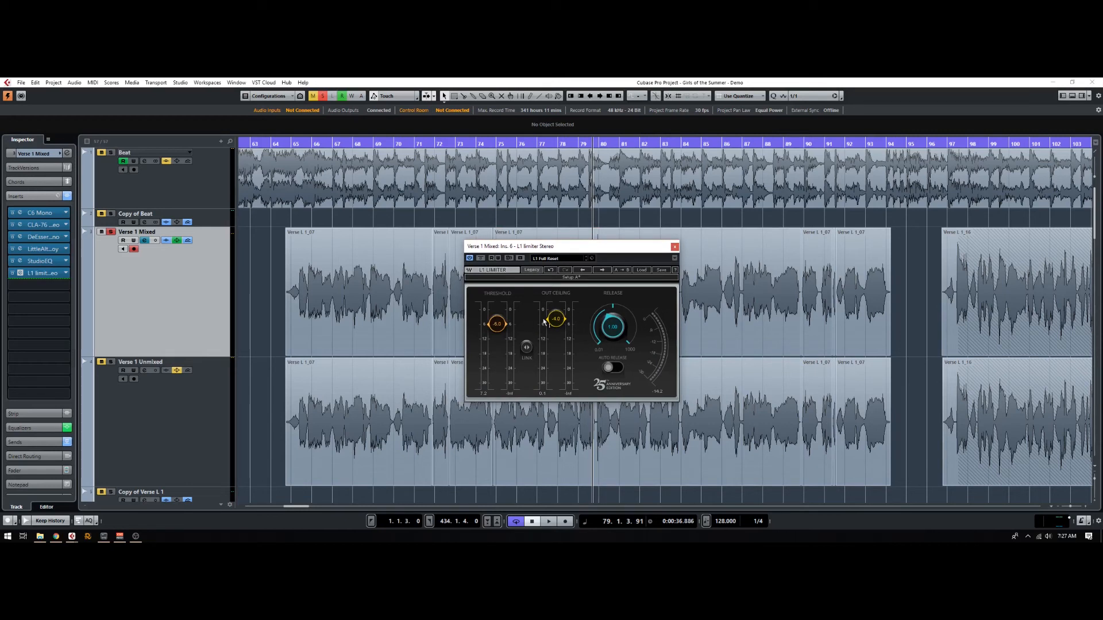
Play the soloed vocal from about bar 65 while watching the L1 limiter's level and gain reduction meters.
{"action": "left_click", "coordinate": [301, 144]}
{"action": "left_click", "coordinate": [298, 145]}
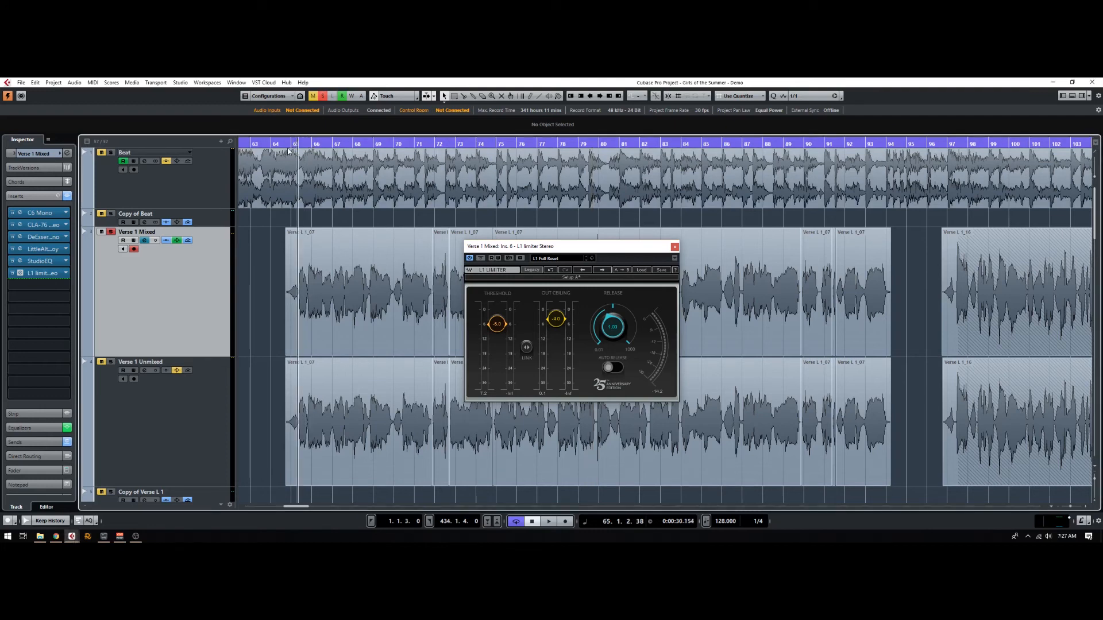
{"action": "key", "text": "space"}
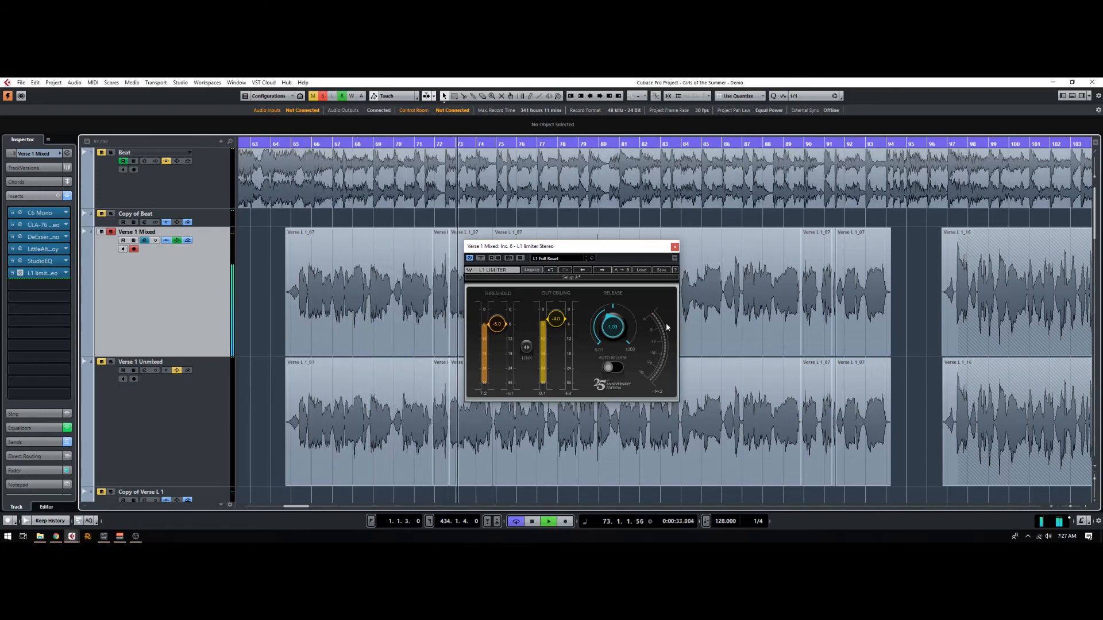
{"action": "key", "text": "space"}
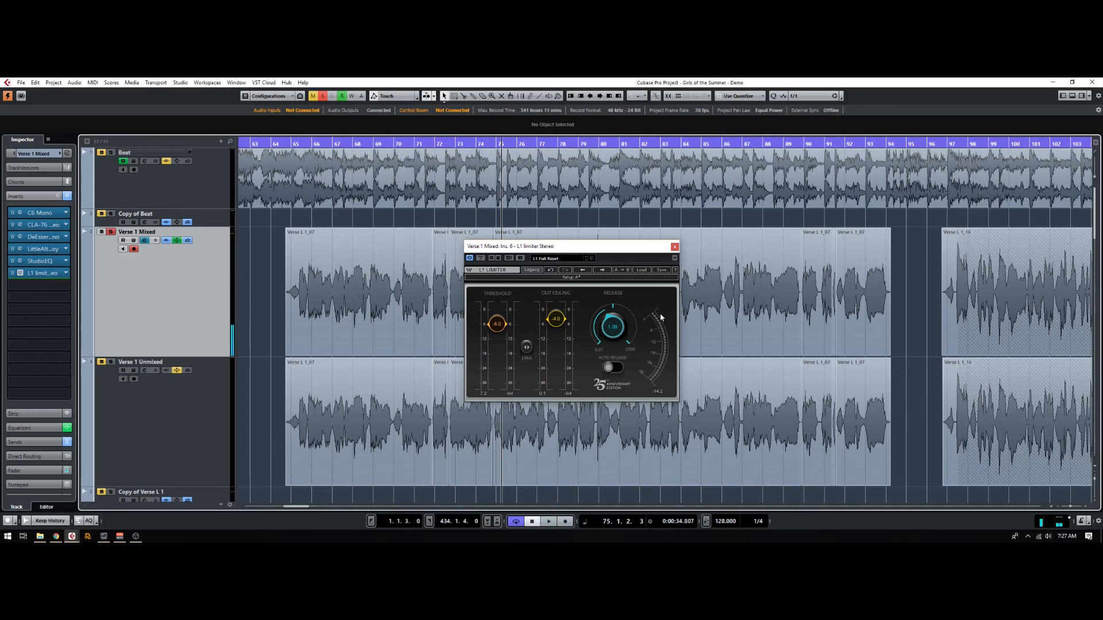
Resume playback while toggling the L1 limiter bypass to compare the sound, leave the effect enabled, and close its window.
{"action": "key", "text": "space"}
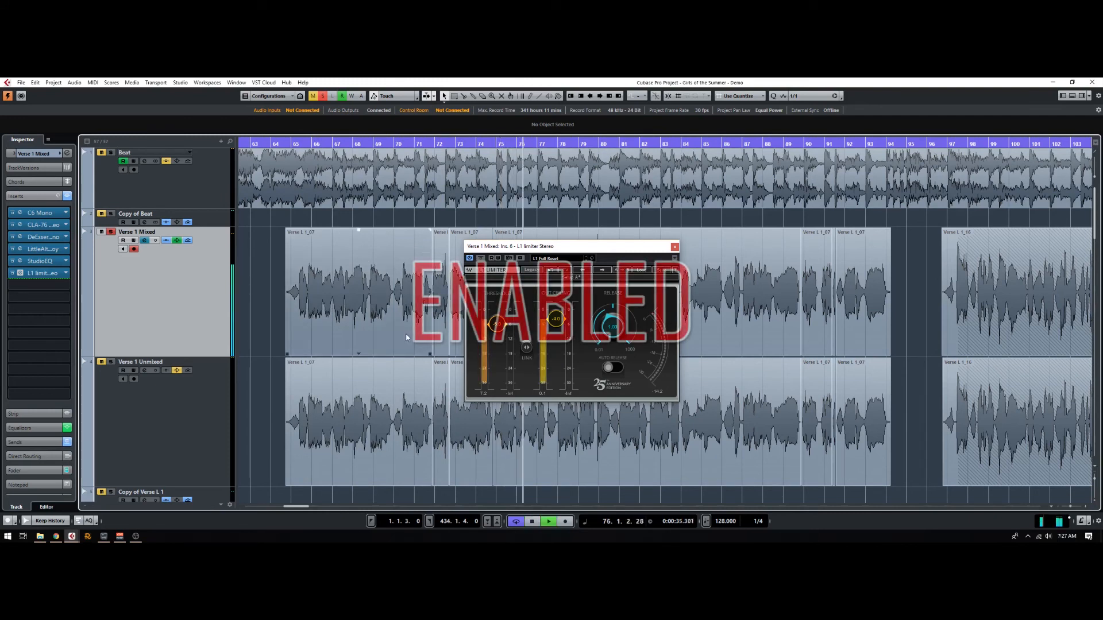
{"action": "left_click", "coordinate": [480, 258]}
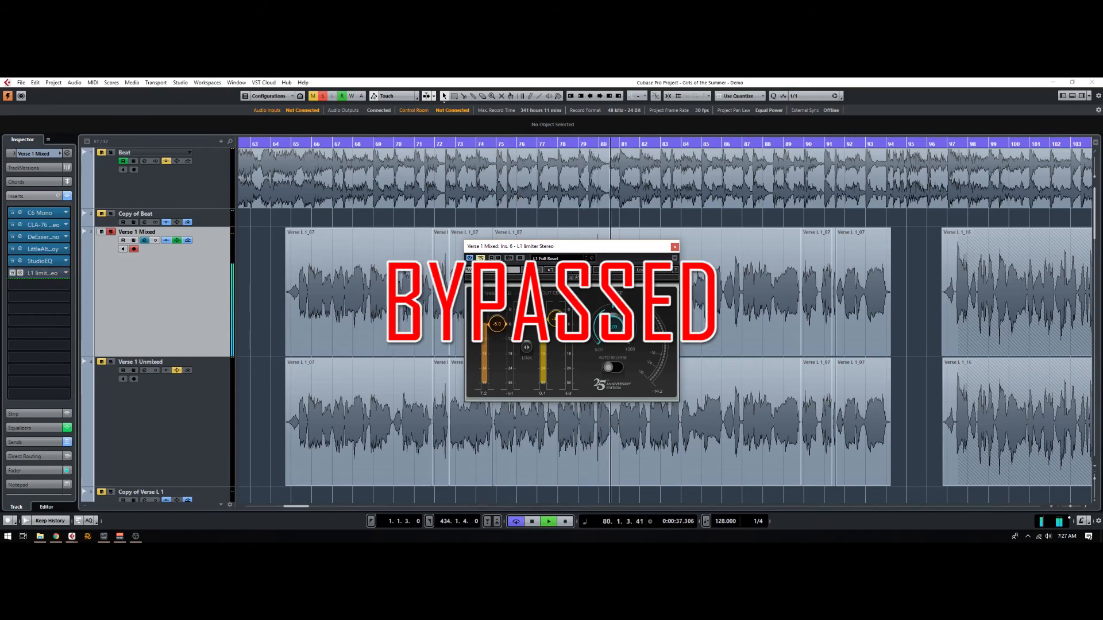
{"action": "left_click", "coordinate": [481, 258]}
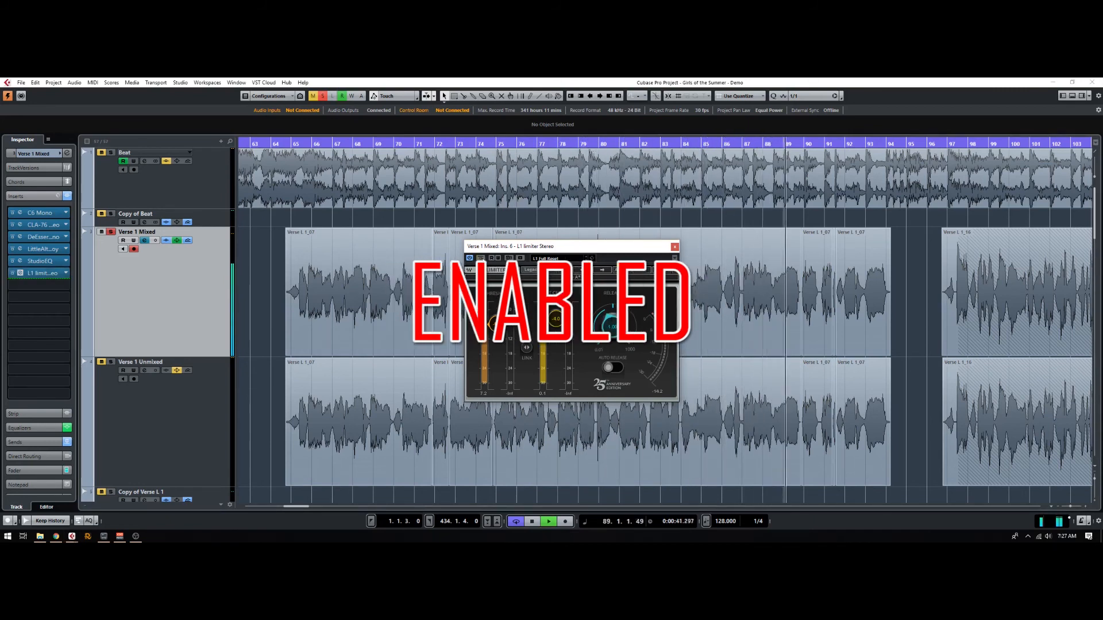
{"action": "left_click", "coordinate": [481, 258]}
{"action": "left_click", "coordinate": [481, 258]}
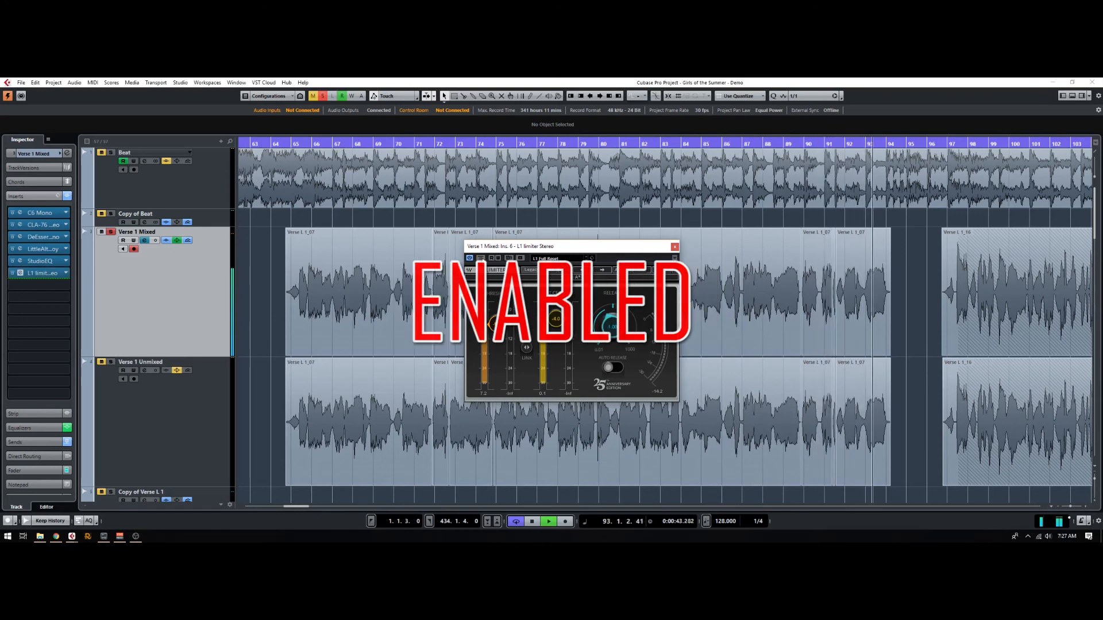
{"action": "key", "text": "space"}
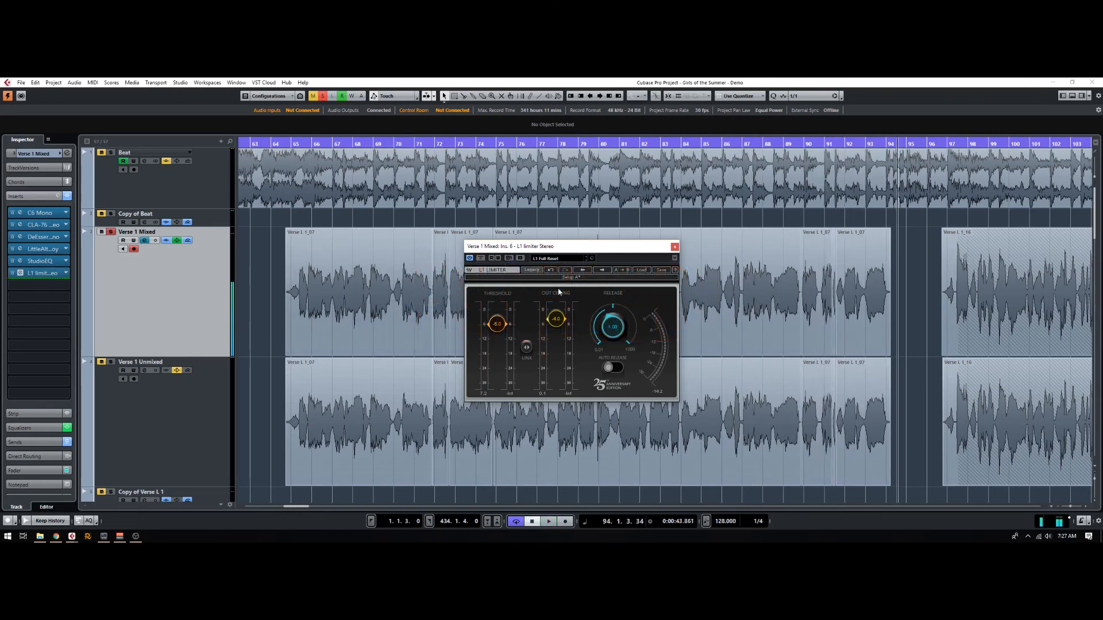
{"action": "left_click", "coordinate": [674, 247]}
Play the vocal with the beat from about bar 65 while toggling the bypass of all Verse 1 Mixed inserts, leaving them enabled.
{"action": "left_click", "coordinate": [295, 144]}
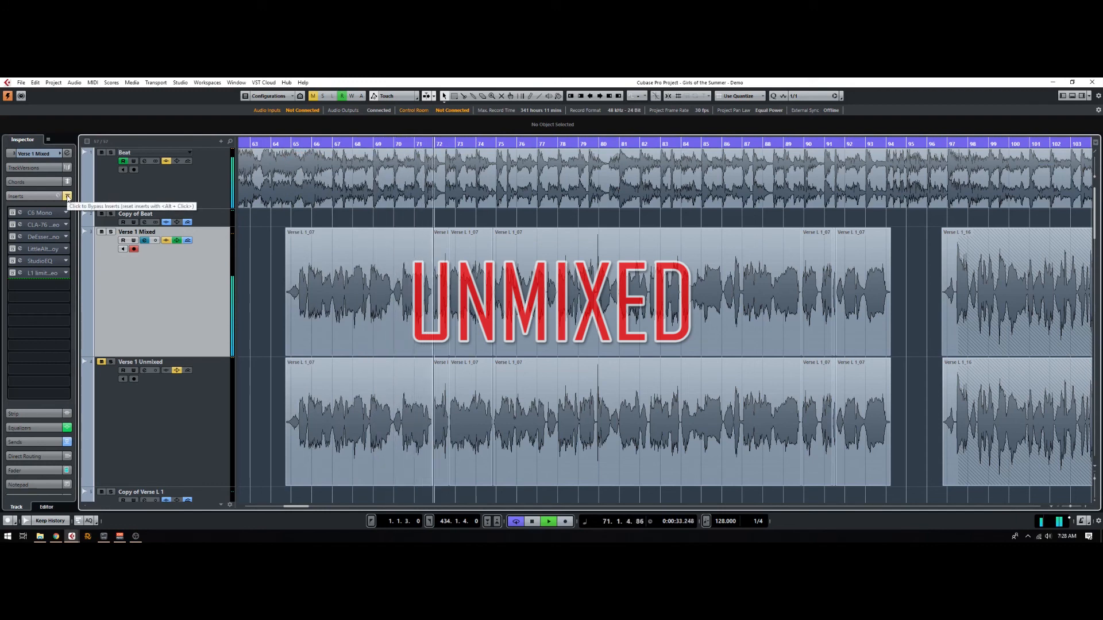
{"action": "left_click", "coordinate": [67, 196]}
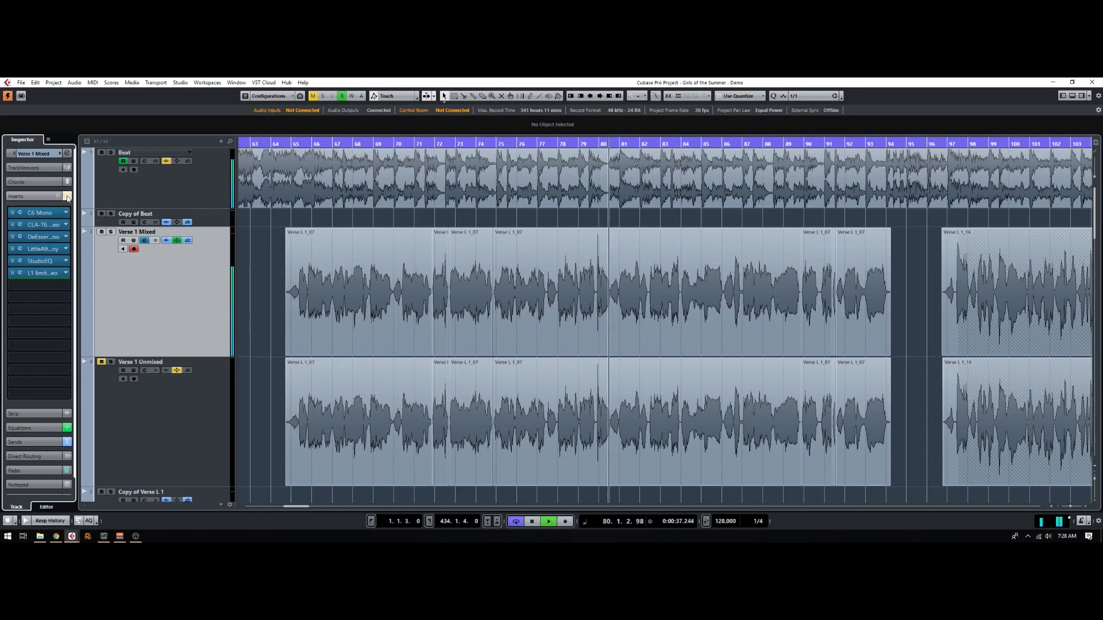
{"action": "left_click", "coordinate": [67, 196]}
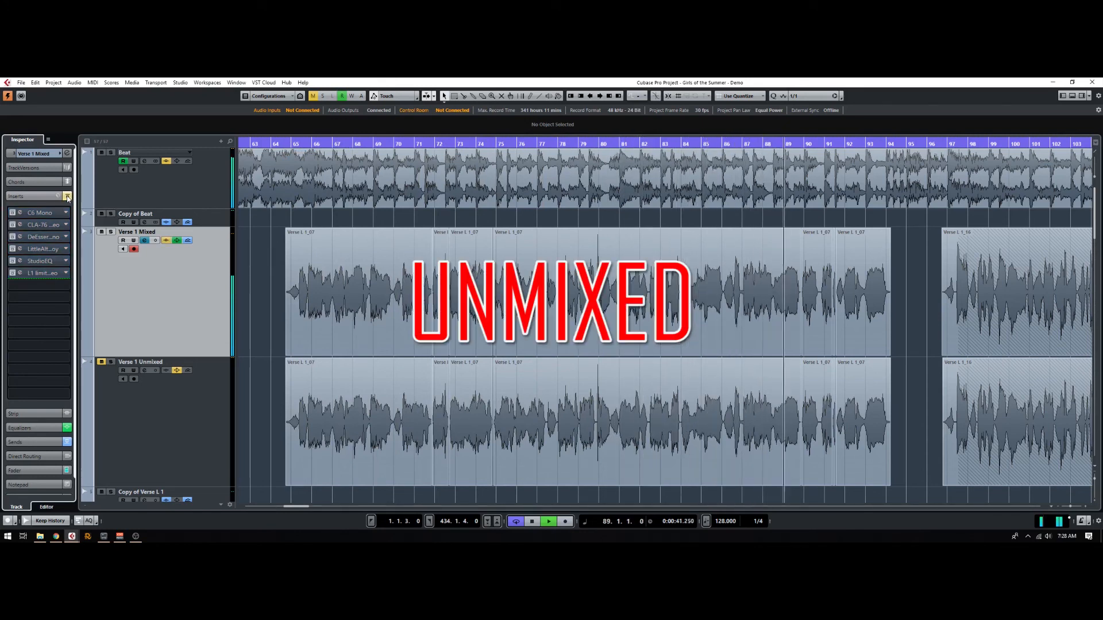
{"action": "left_click", "coordinate": [67, 196]}
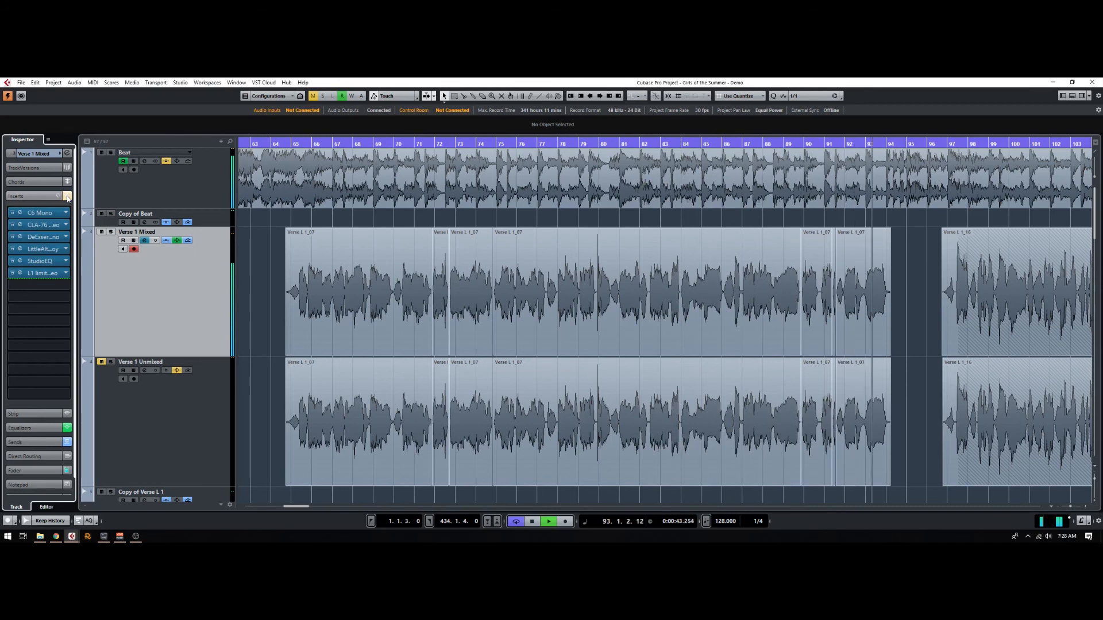
{"action": "key", "text": "space"}
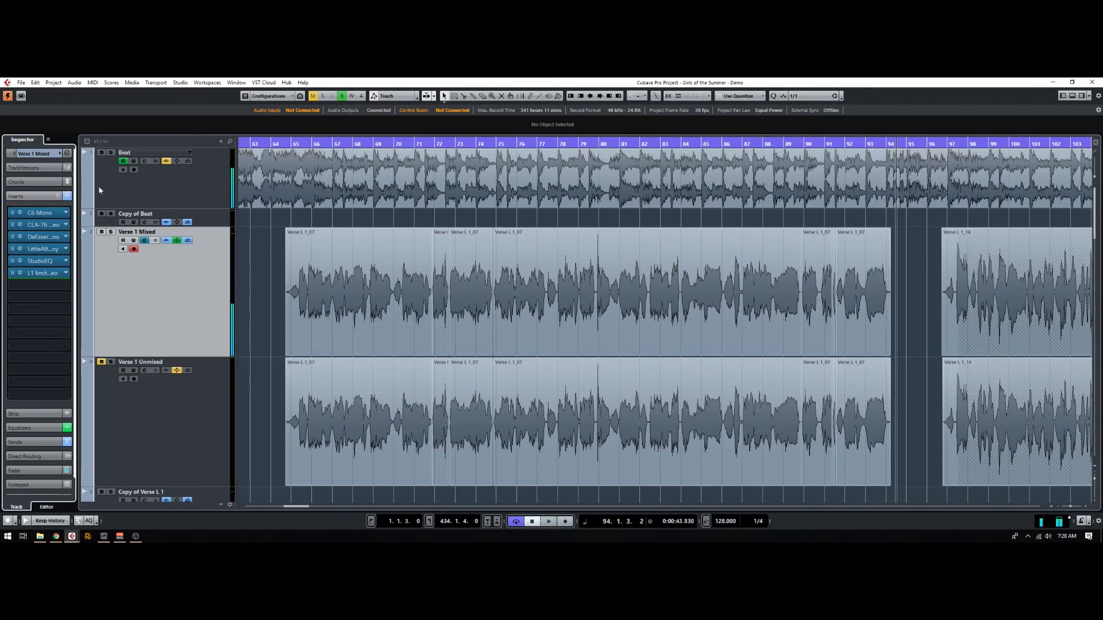